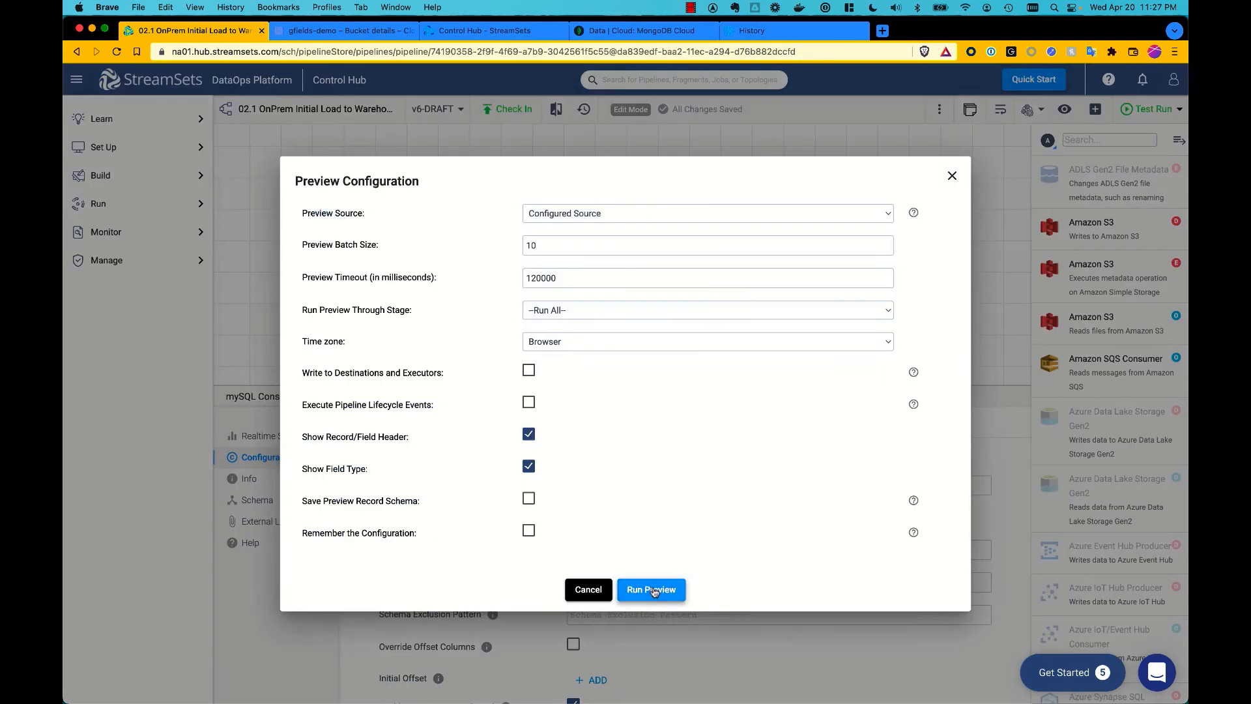
Step: Run the pipeline preview with the configured source and examine the record header of the first mySQL Consumer output record
click(652, 589)
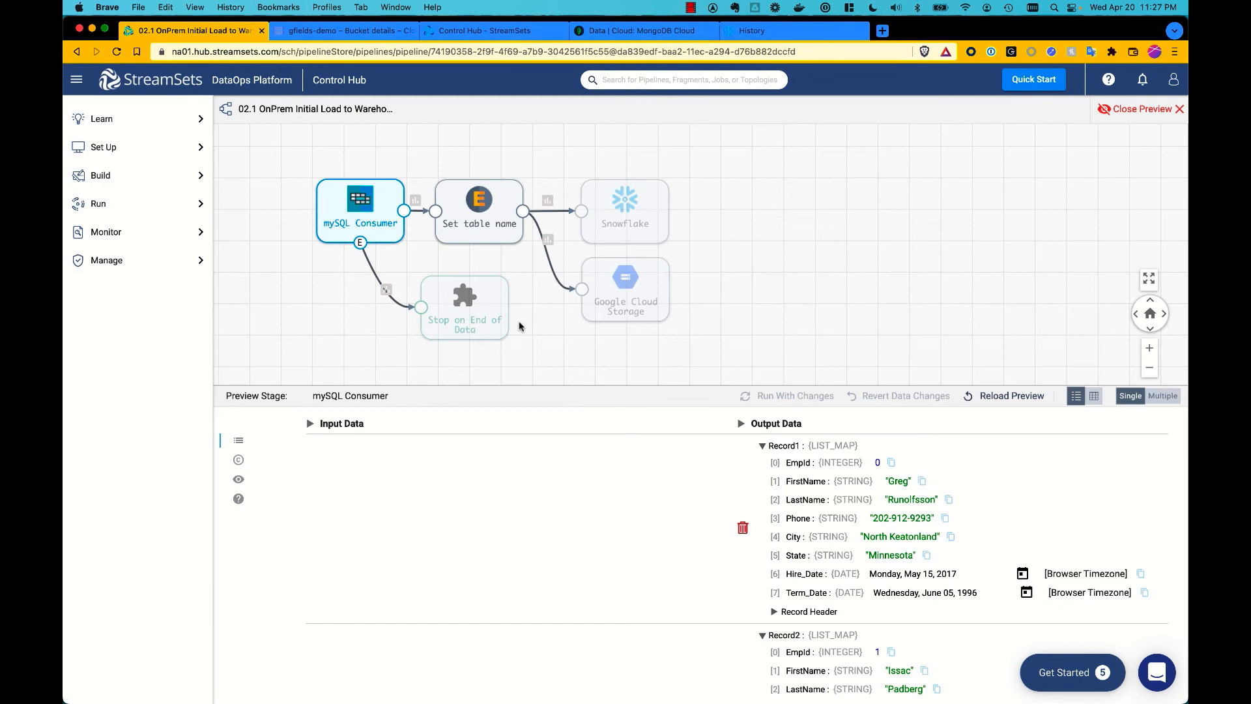
click(784, 611)
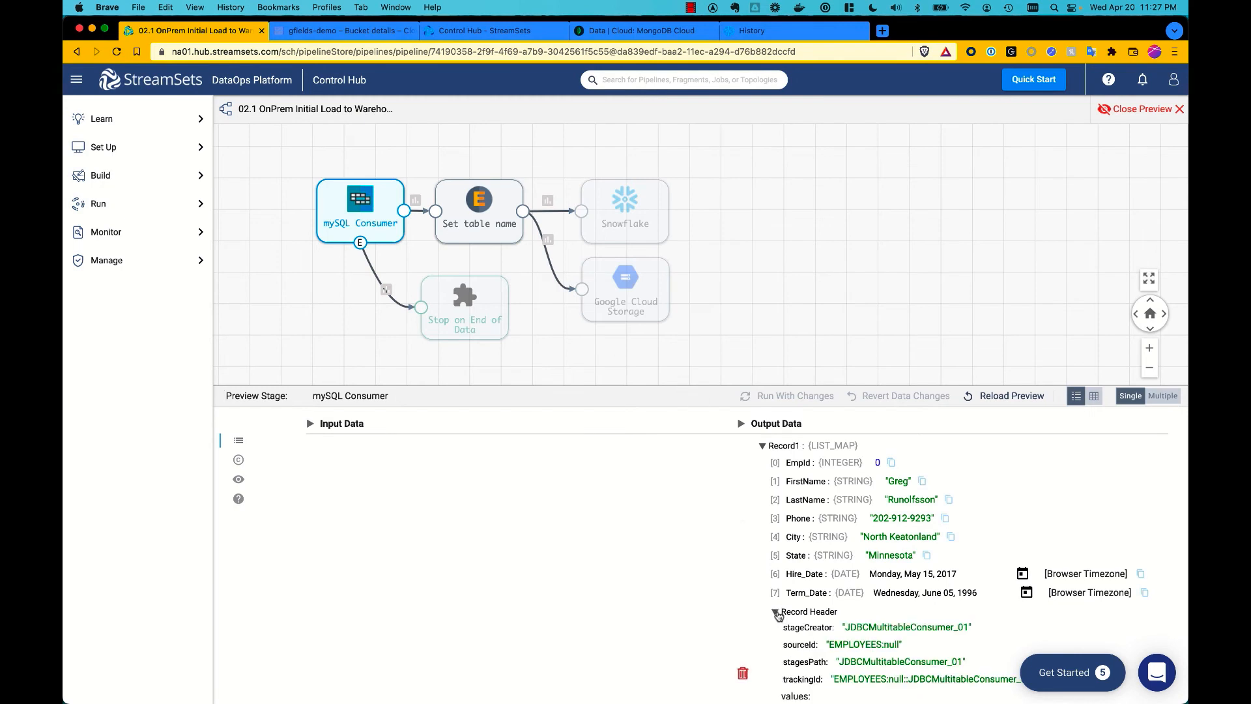
scroll(784, 610, down, 3)
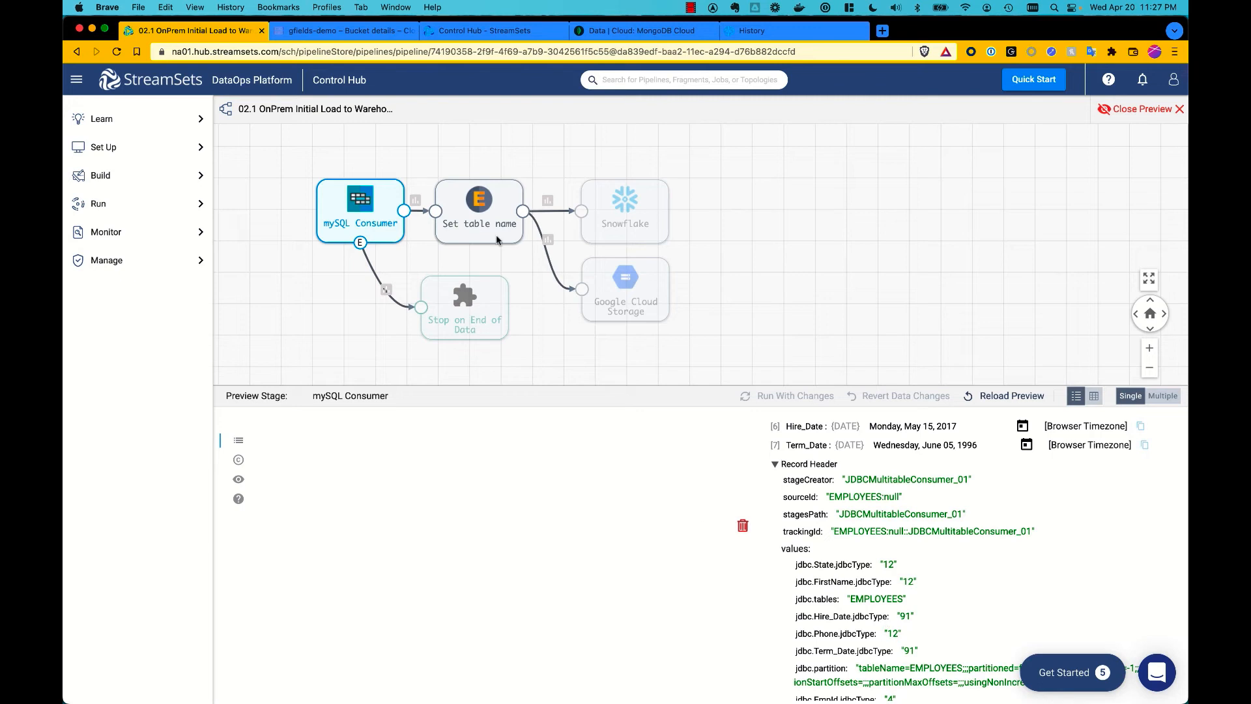
Step: Examine the preview output of the Set table name stage, including the record header attributes of the second output record
click(480, 200)
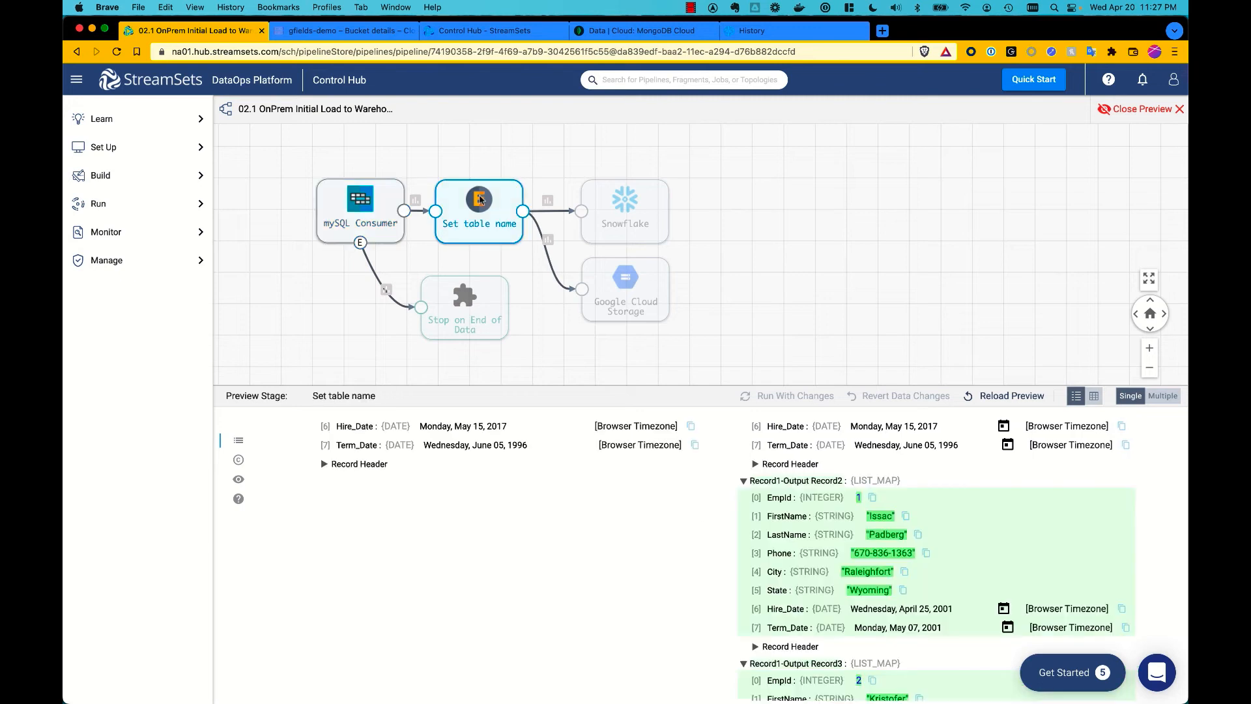
click(756, 646)
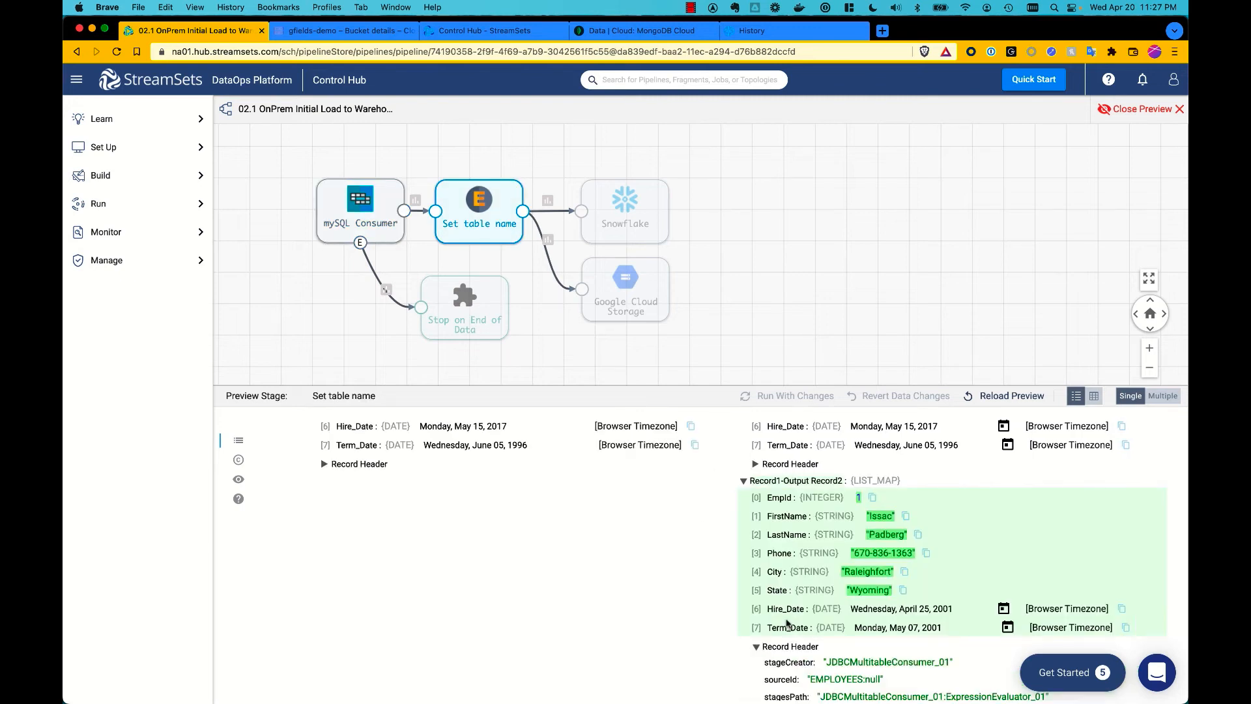
scroll(788, 622, down, 2)
scroll(787, 623, down, 3)
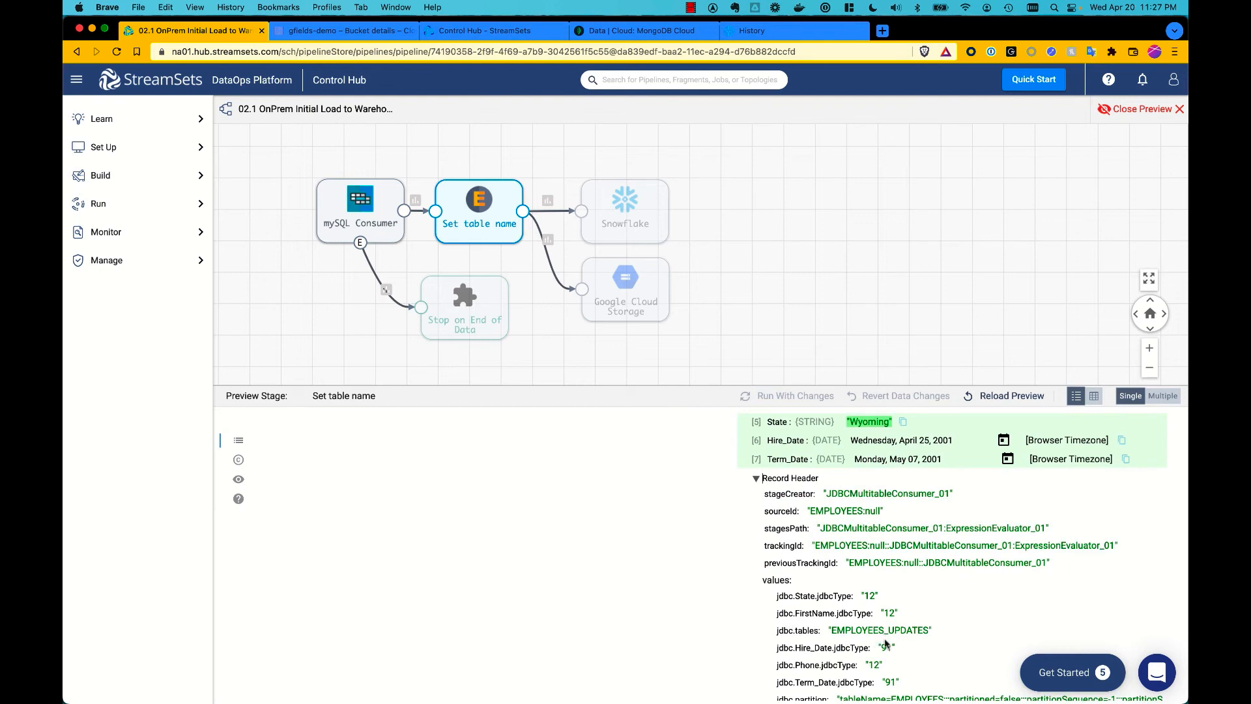
Step: Review the Snowflake destination's table settings and the Google Cloud Storage destination's bucket and prefix settings, and close the preview
click(621, 228)
click(238, 459)
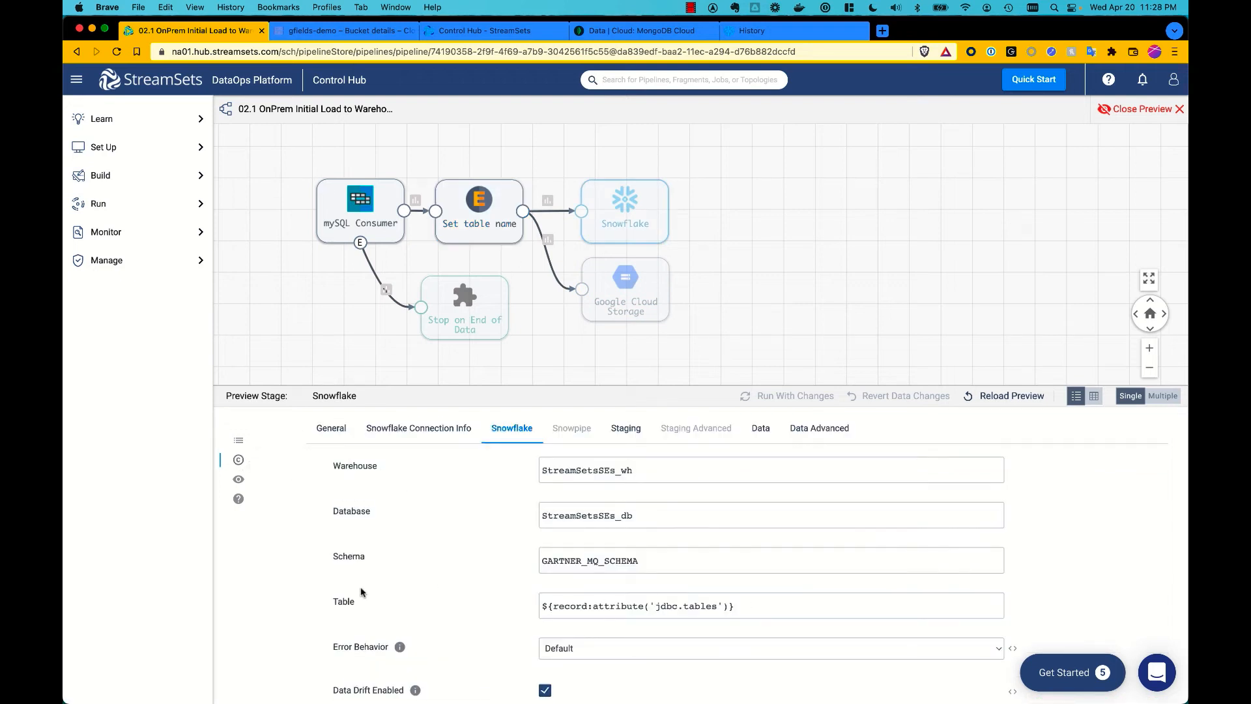
click(629, 296)
click(375, 429)
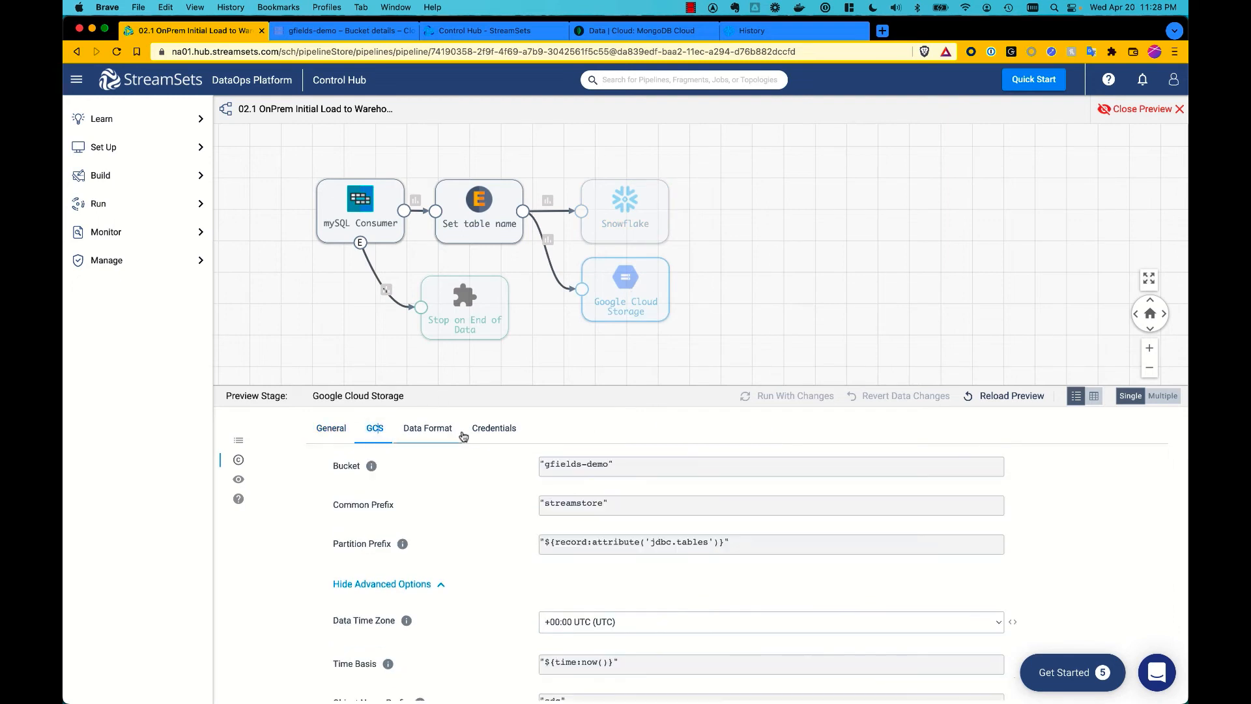
click(750, 566)
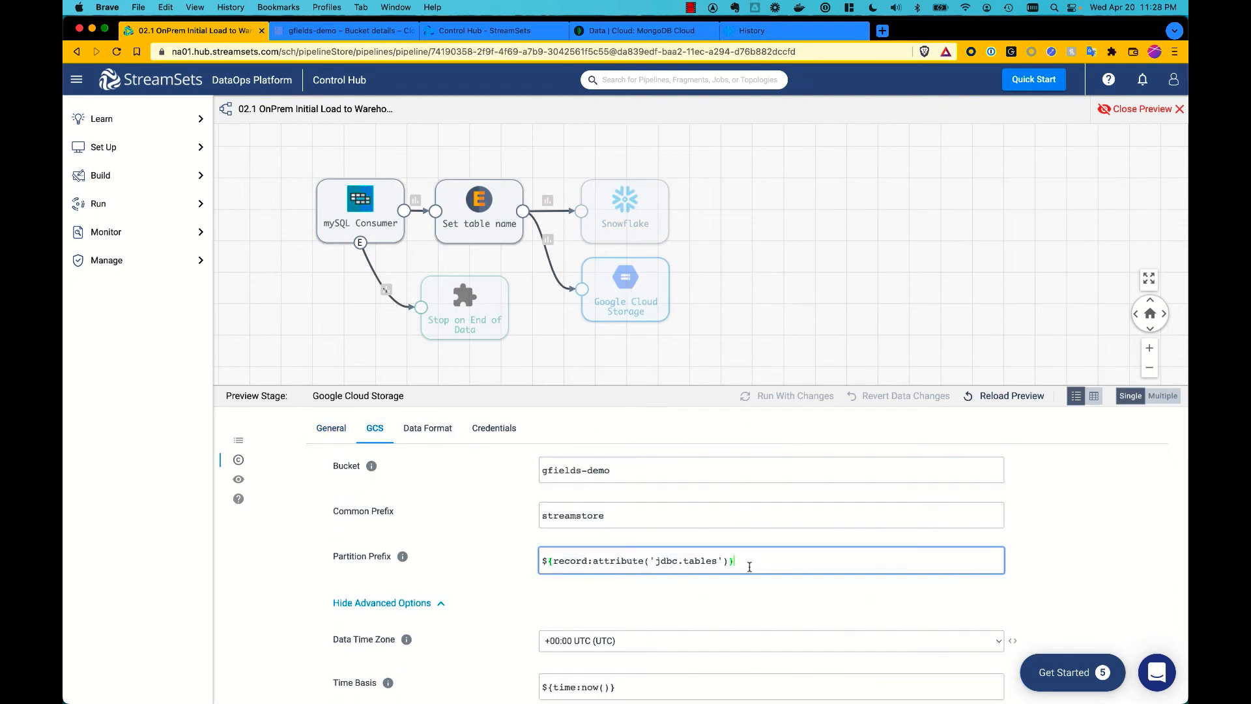
click(1134, 111)
Step: Check the gfields-demo bucket's objects, and start the 02.1 OnPrem Initial Load pipeline with its origin reset
click(292, 31)
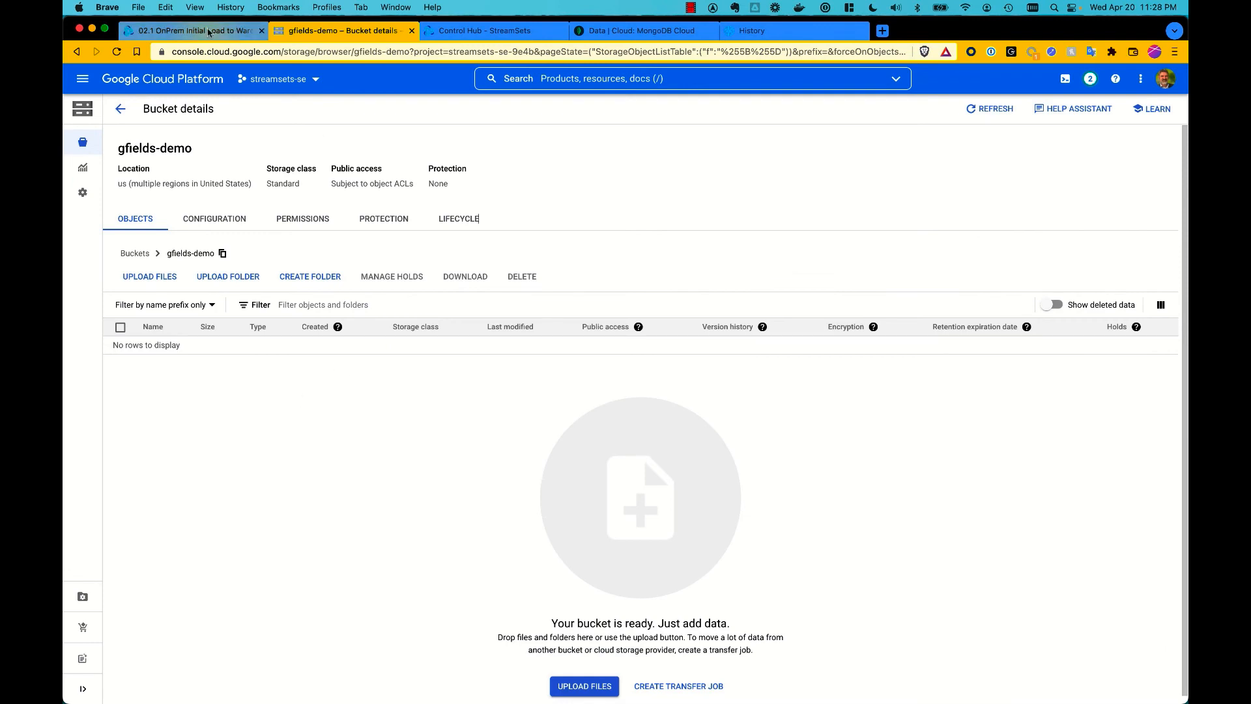
click(209, 34)
click(1101, 172)
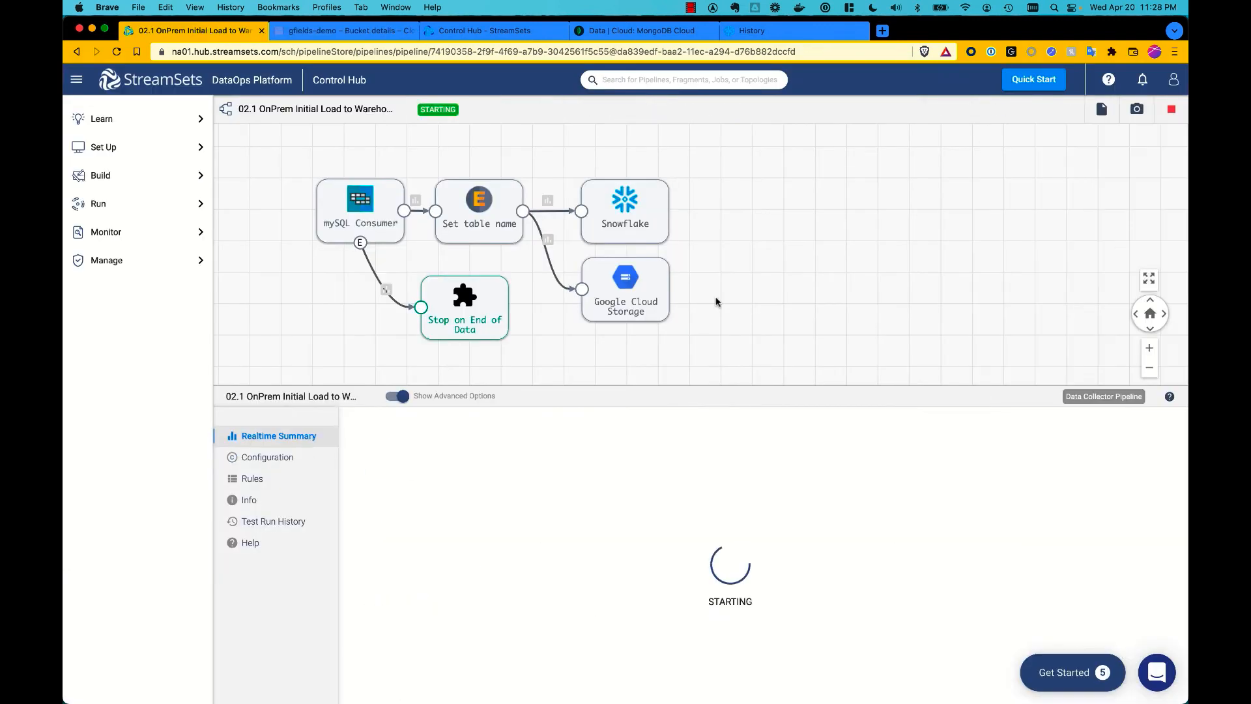
scroll(682, 550, down, 1)
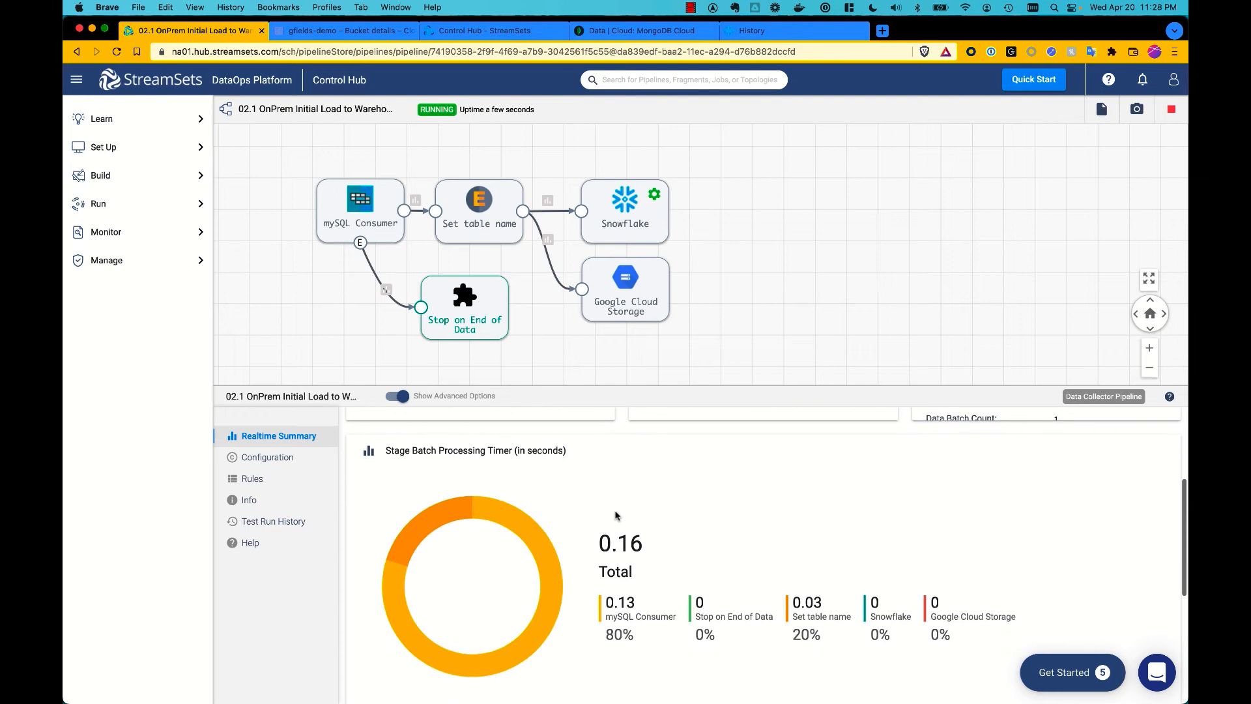
mouse_move(553, 566)
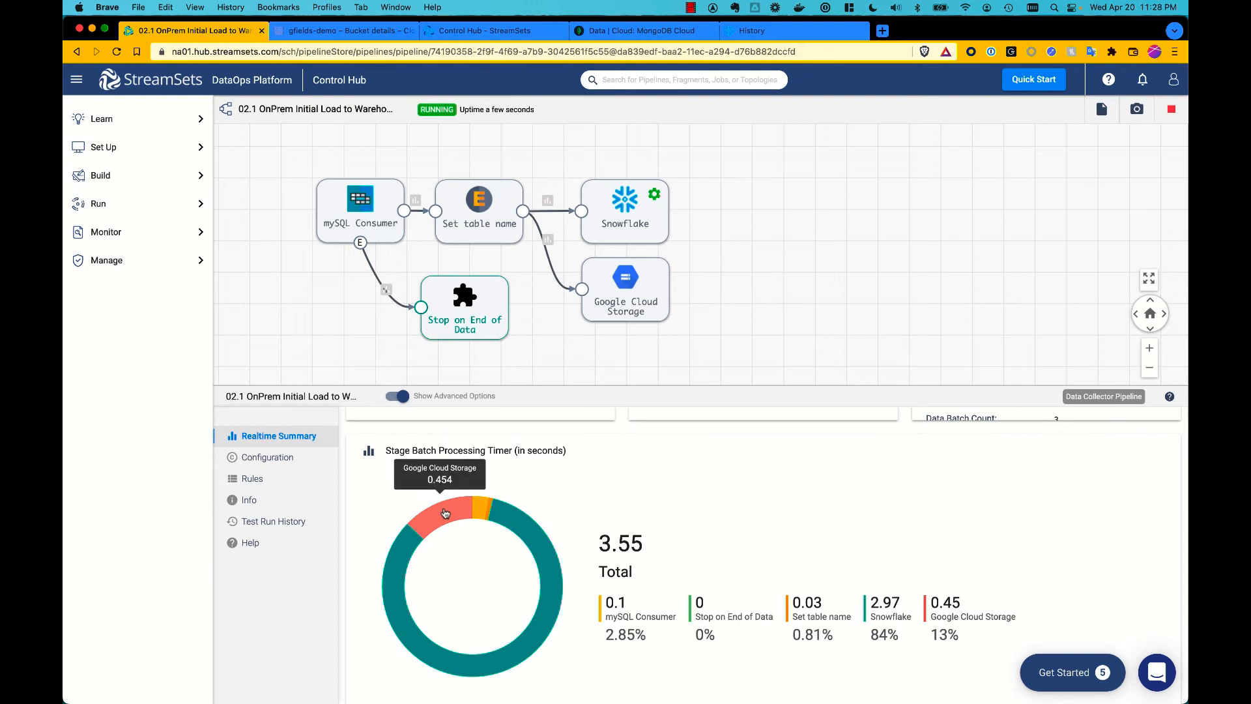
Step: Browse to the streamstore/STORES folder in the gfields-demo bucket, and refresh the GARTNER_MQ_SCHEMA table list in DBeaver
click(318, 30)
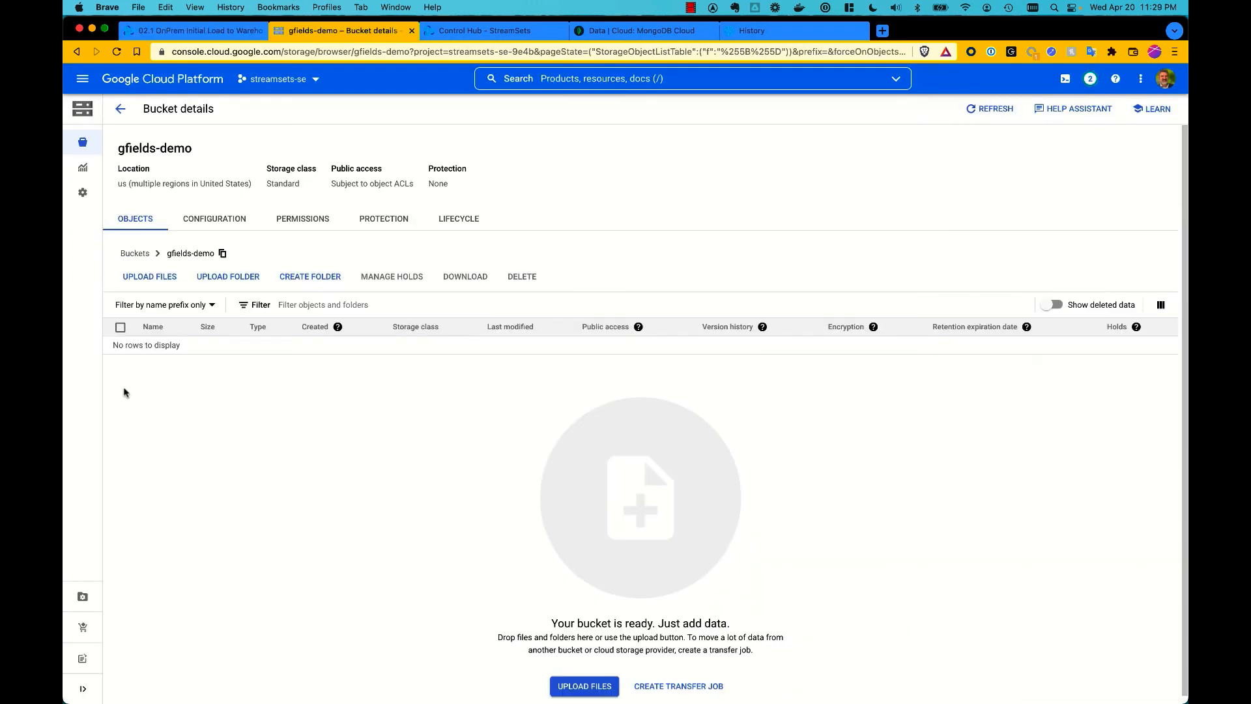
click(182, 345)
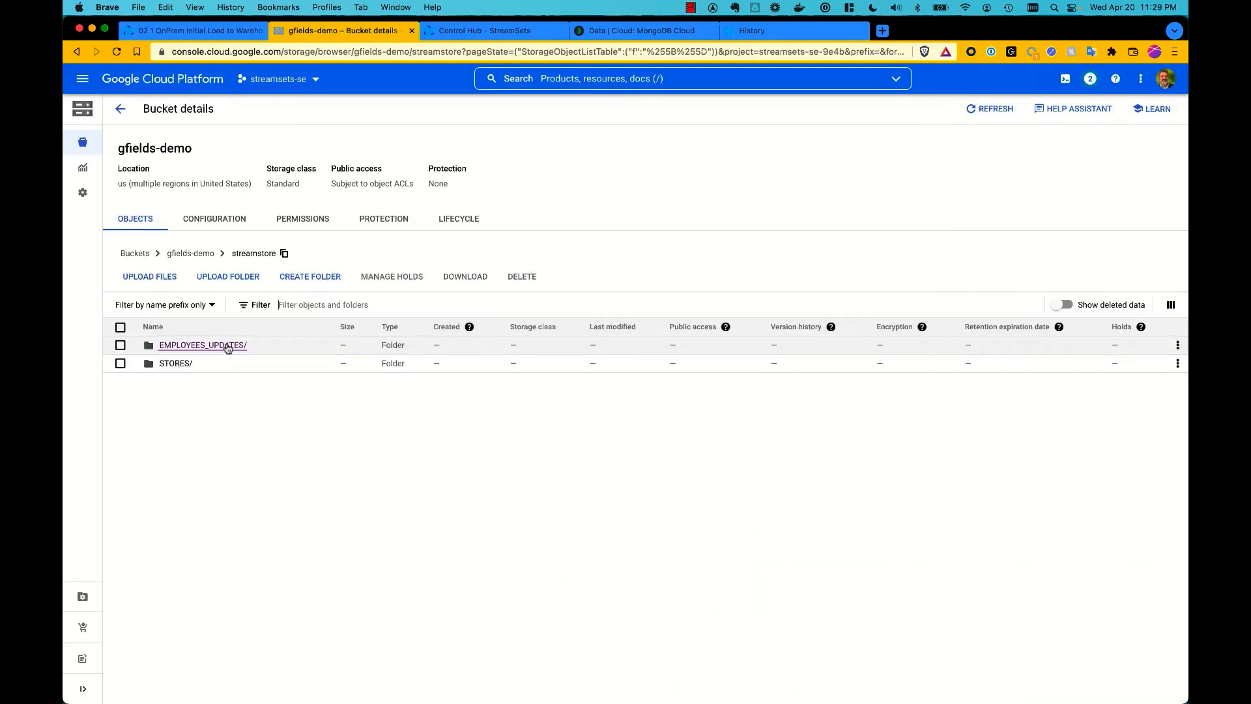
click(171, 363)
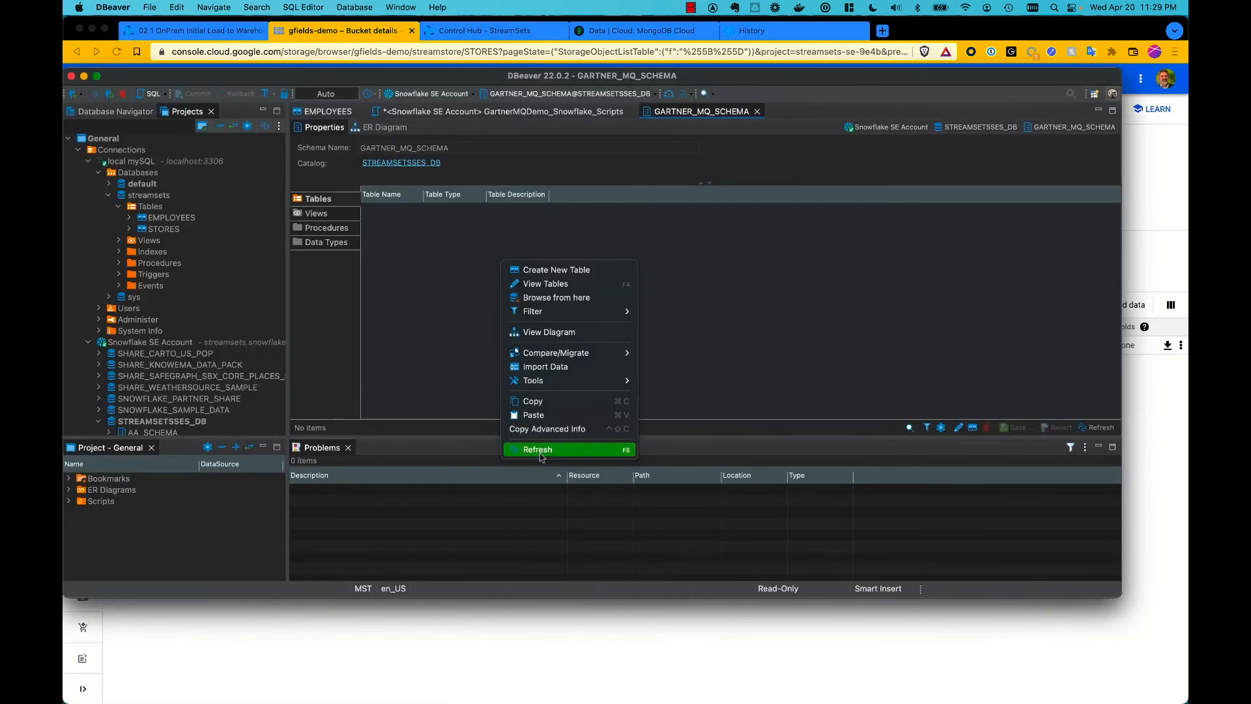
click(531, 444)
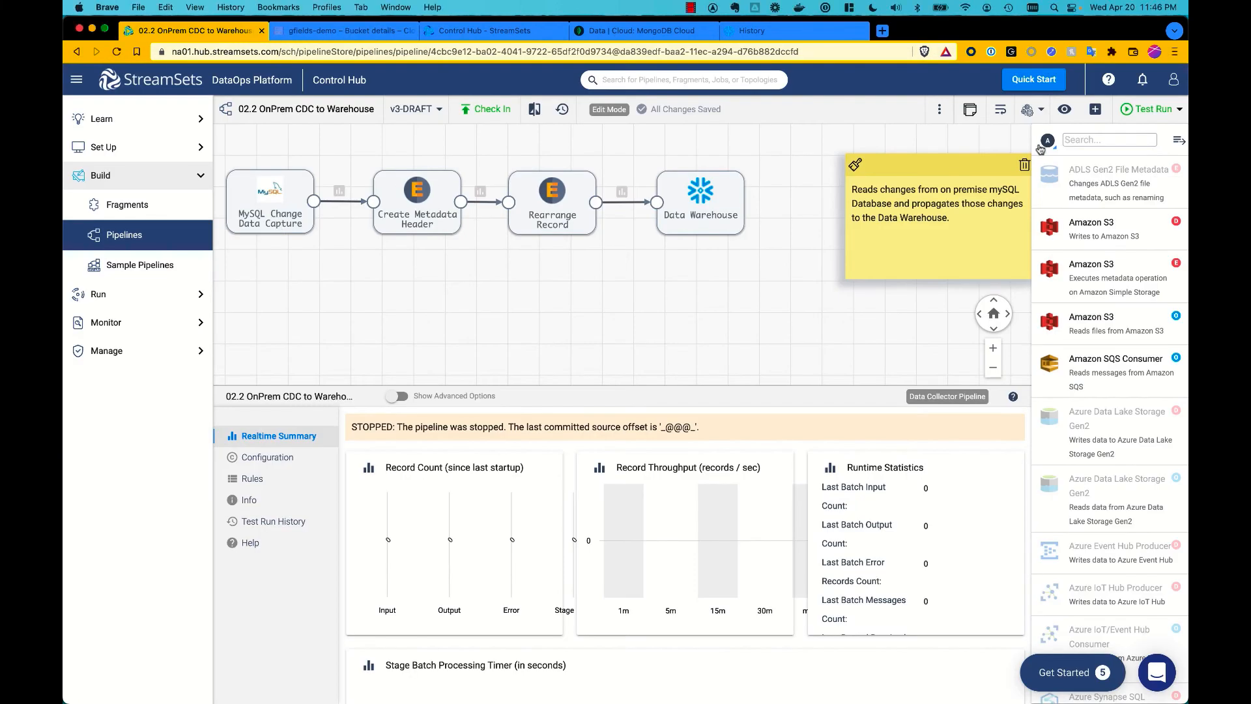
Step: Start a test run of the 02.2 OnPrem CDC to Warehouse pipeline with its origin reset
click(1152, 112)
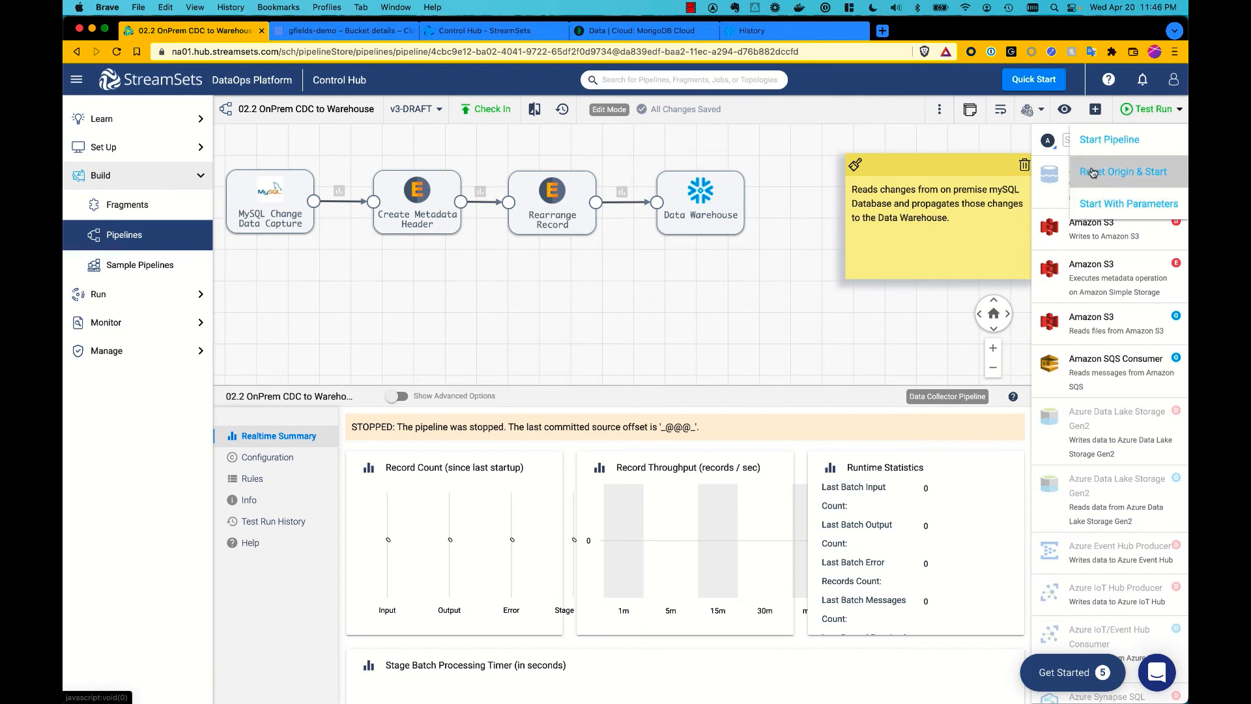
click(1093, 172)
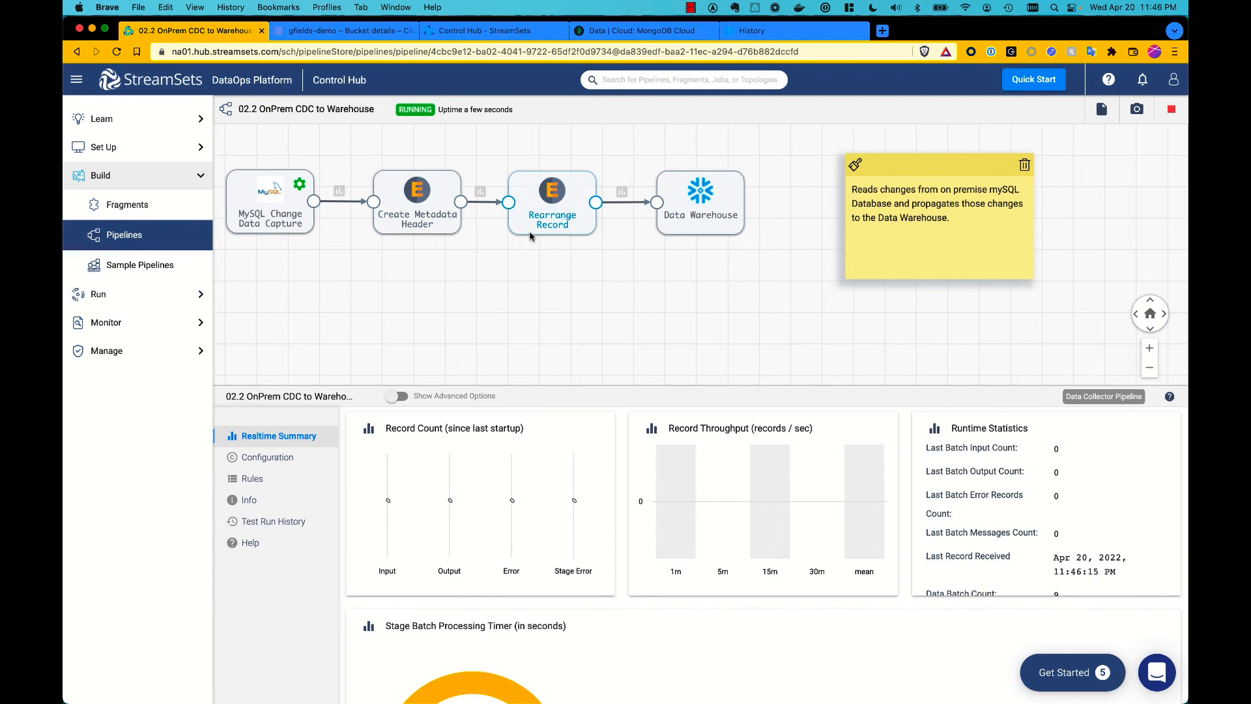
Step: Switch to DBeaver, set the City of the EmpId 0 row in the mySQL EMPLOYEES table to Edina, and save the change
key(super+Tab)
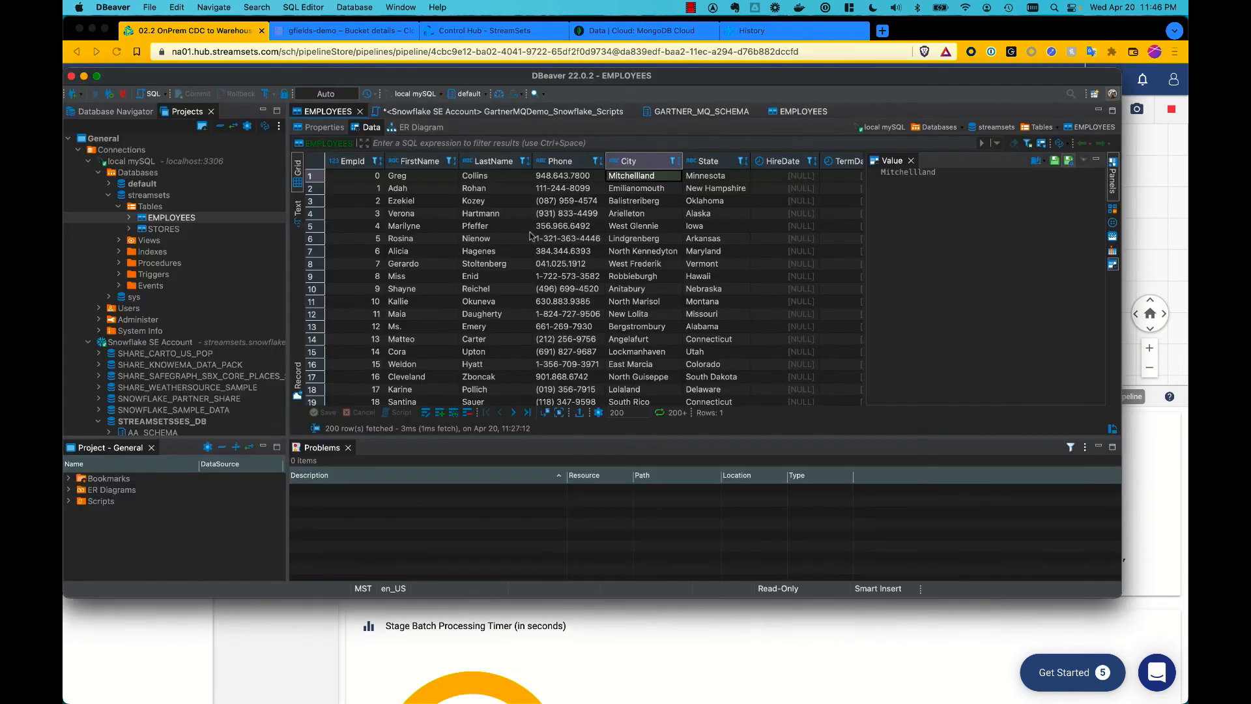
double_click(656, 177)
text(Edina)
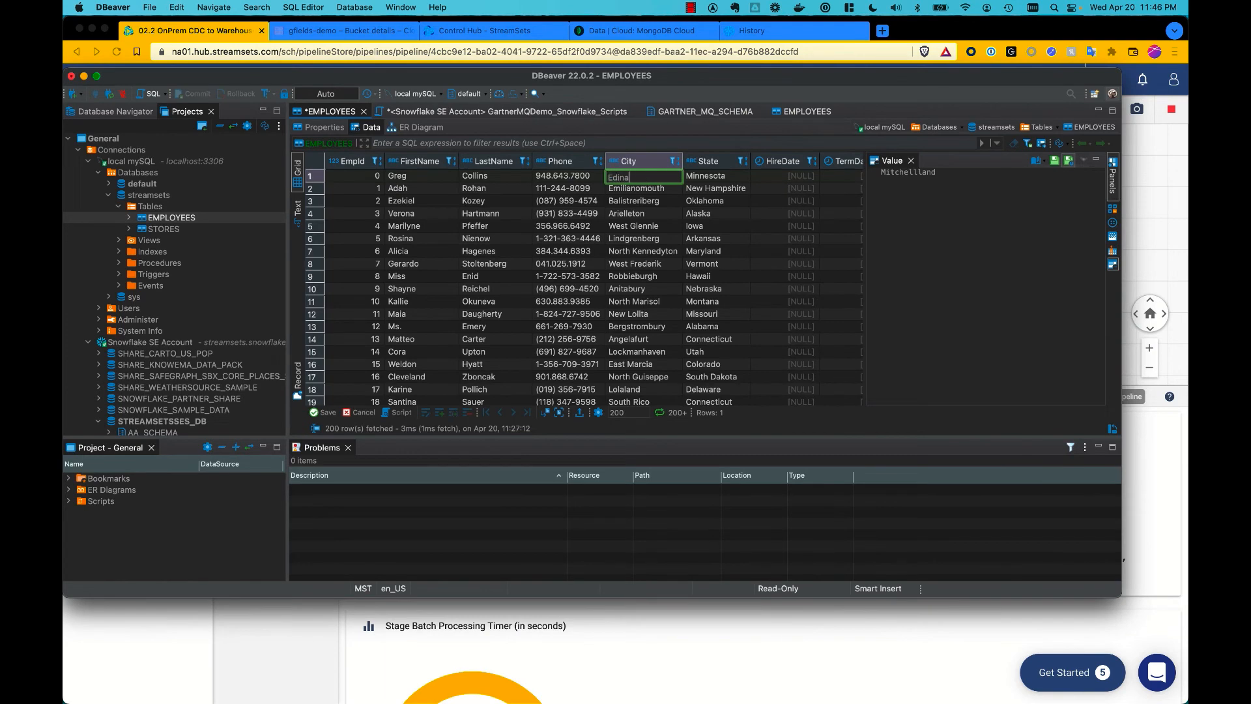
key(Return)
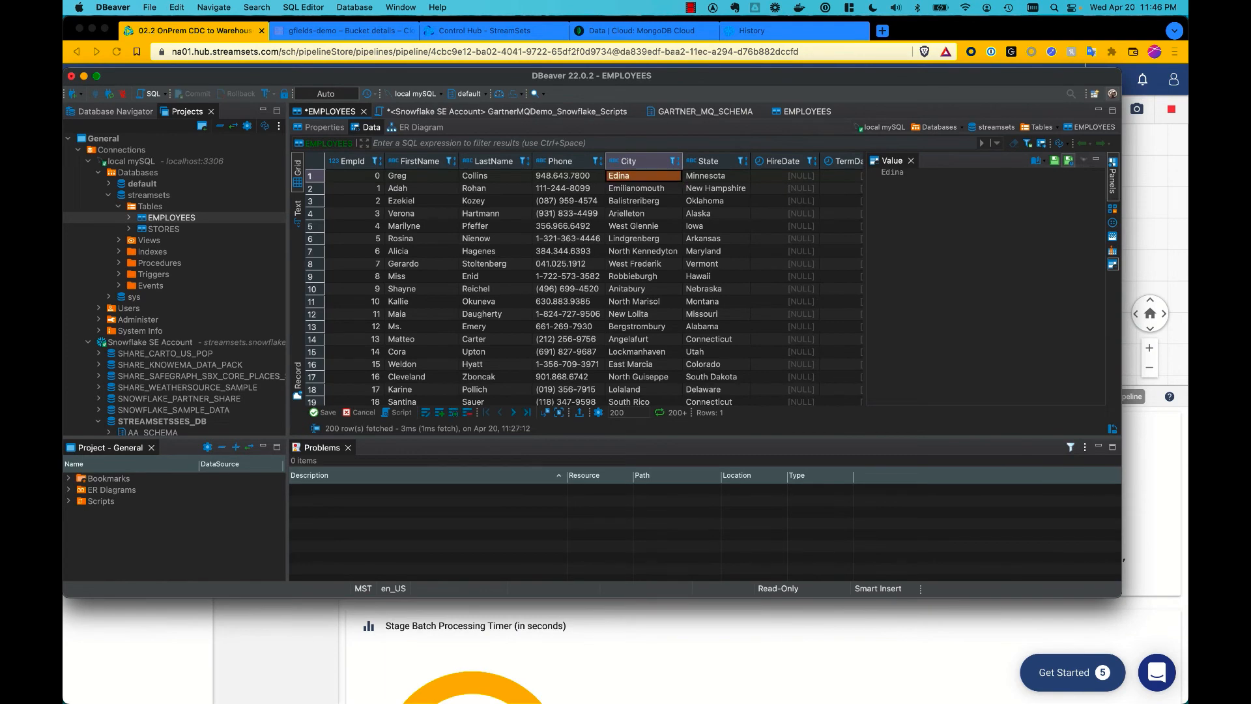
click(321, 413)
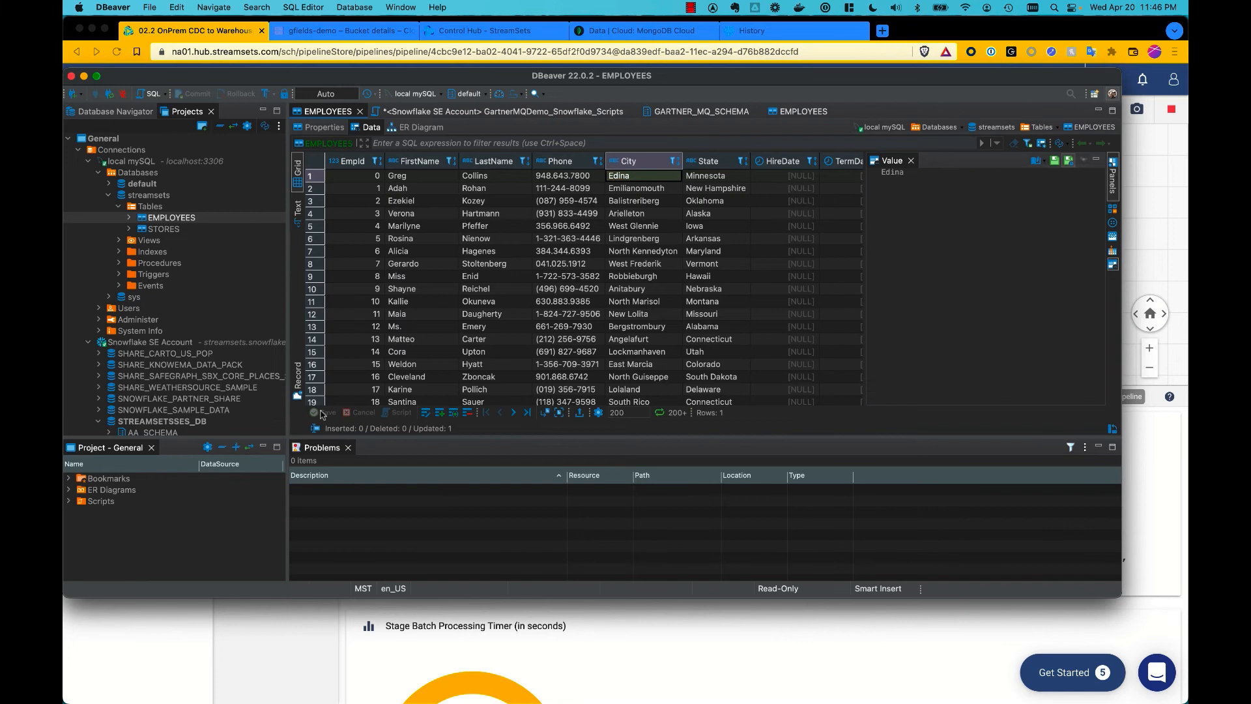
Step: Switch back to StreamSets and examine the running CDC pipeline's input and output record counts
key(super+Tab)
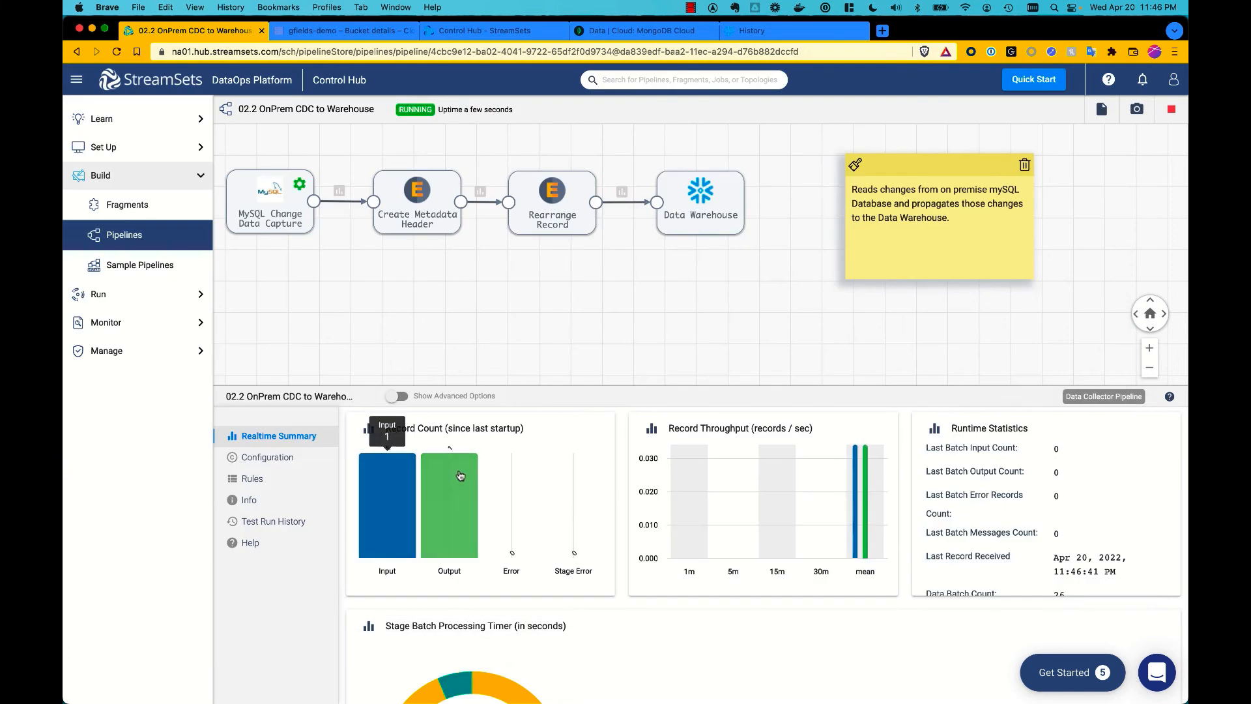
mouse_move(460, 476)
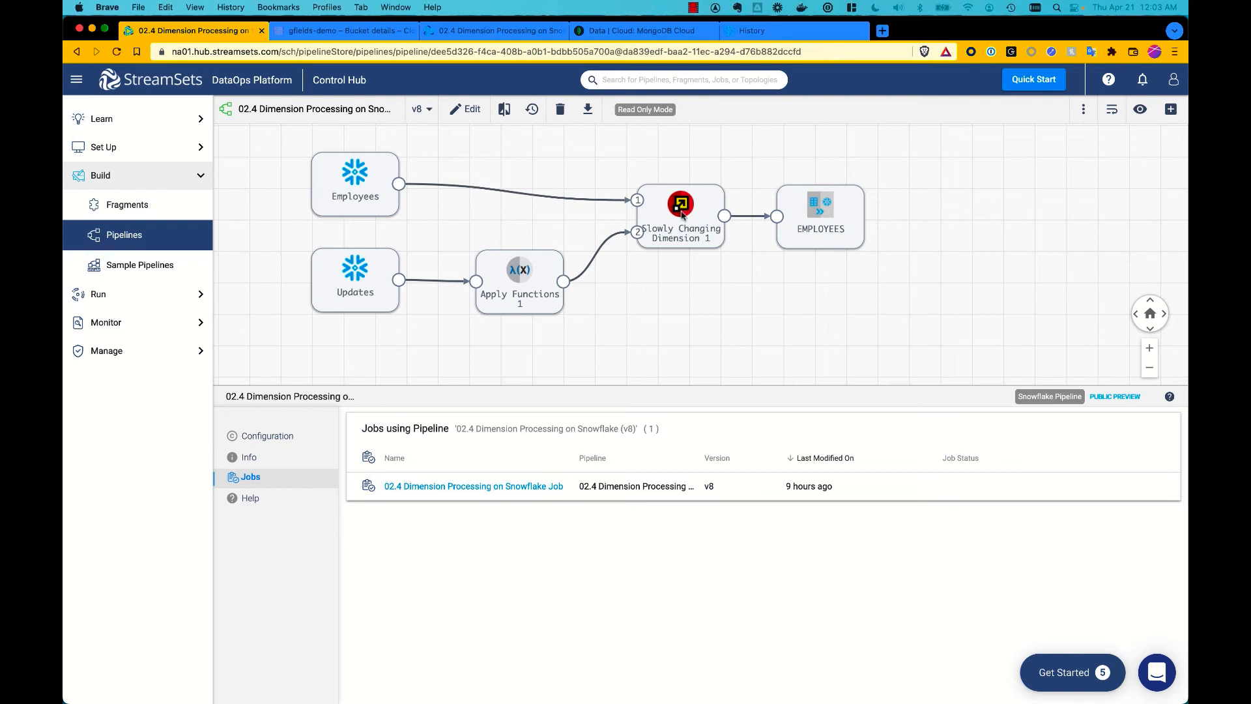
Step: Review the dimension settings of the Slowly Changing Dimension 1 stage and the function configuration of the Apply Functions 1 stage
click(704, 234)
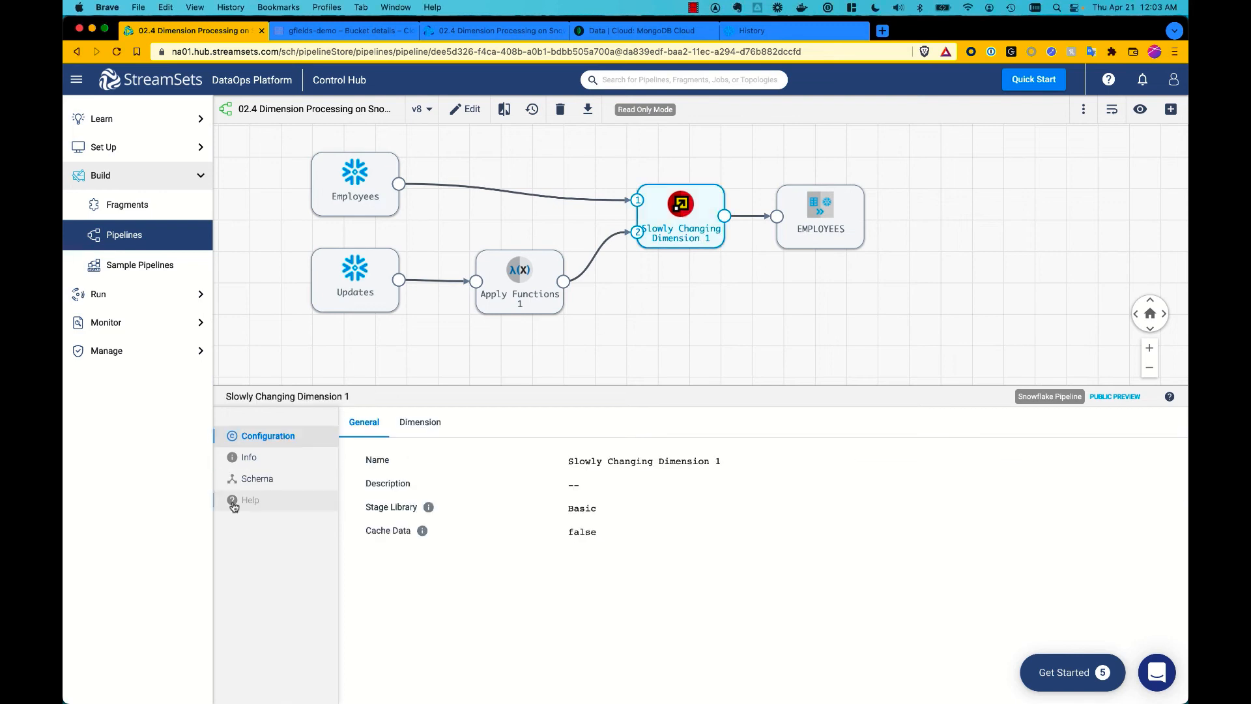
click(417, 424)
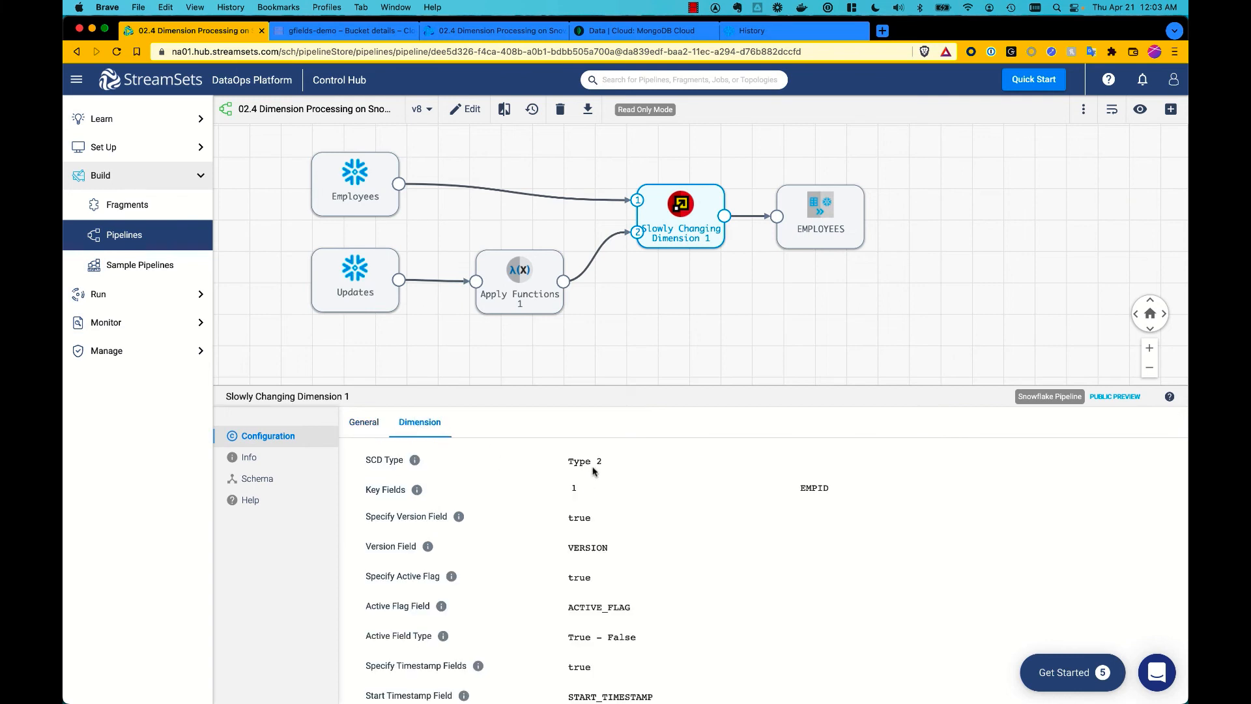
scroll(580, 545, down, 2)
click(520, 280)
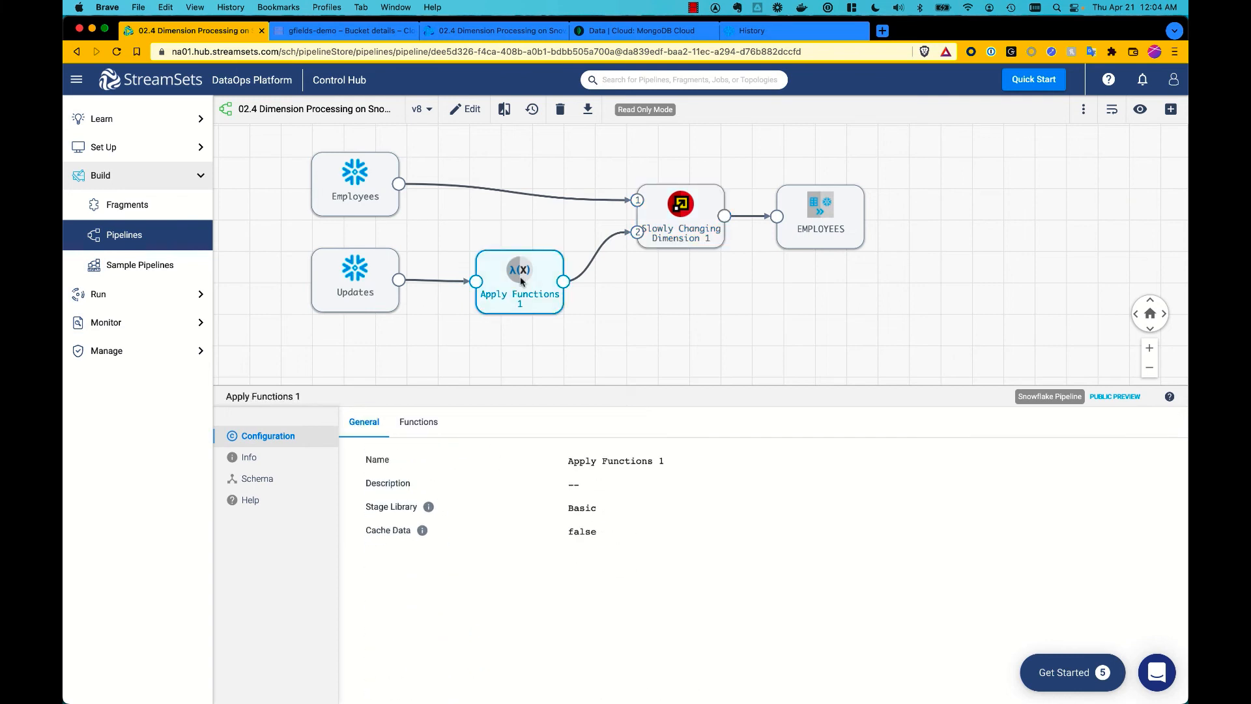
click(421, 425)
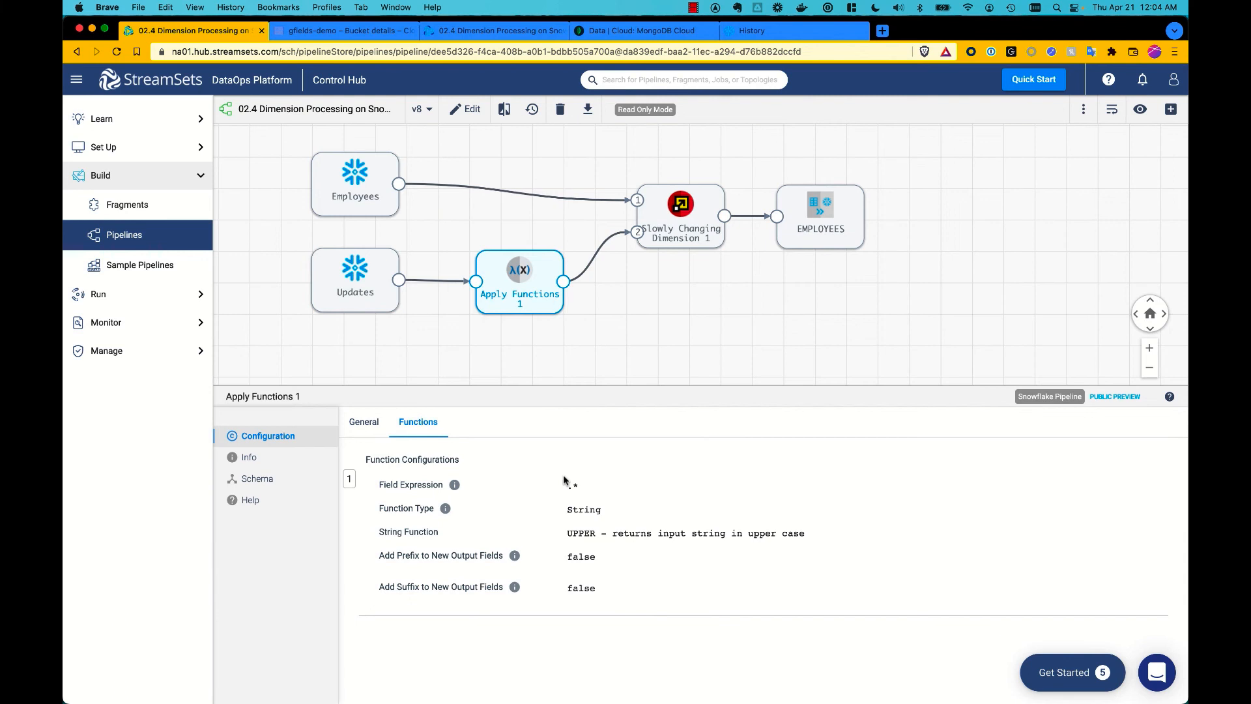
Step: Open the 02.4 Dimension Processing on Snowflake Job from the pipeline's jobs and start it
click(309, 376)
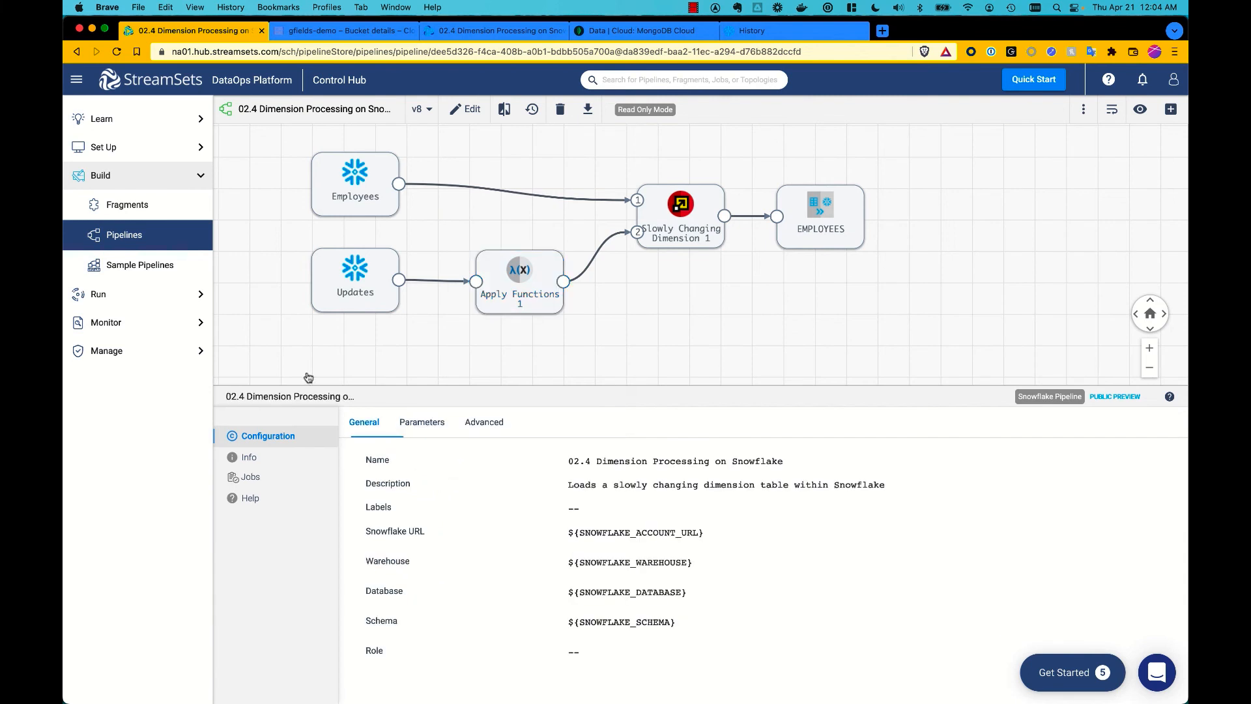
click(250, 478)
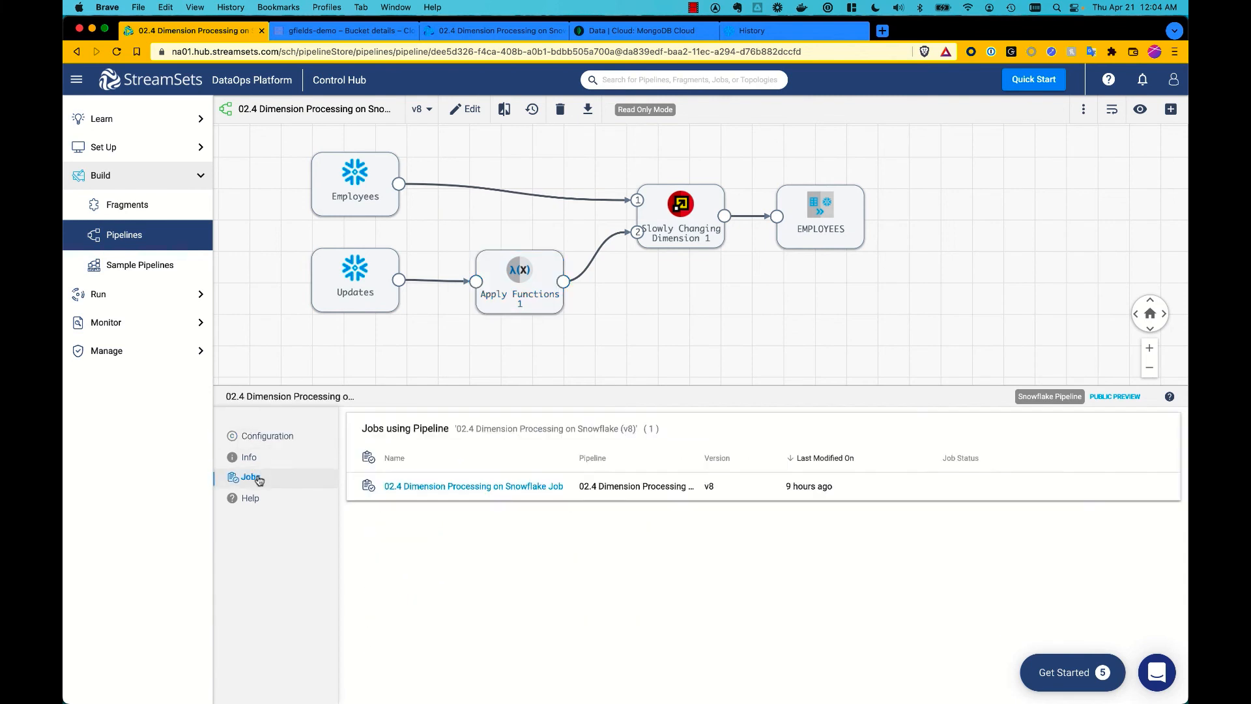
click(477, 487)
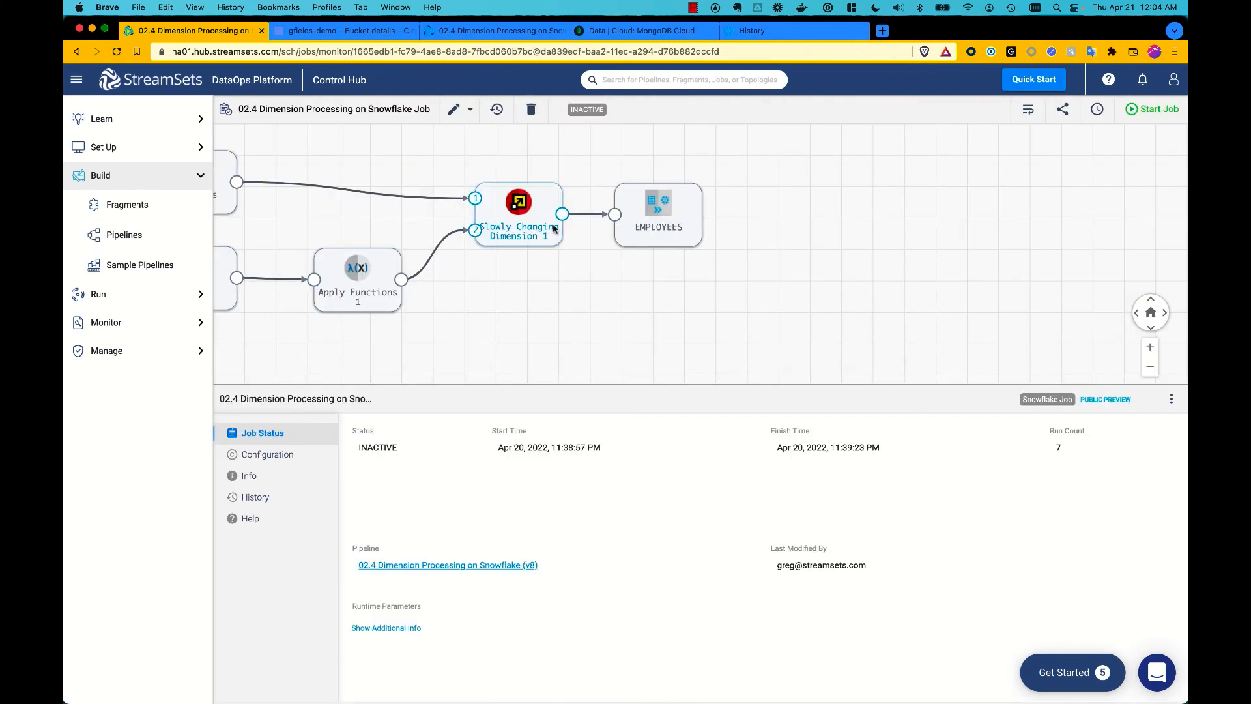
click(1151, 111)
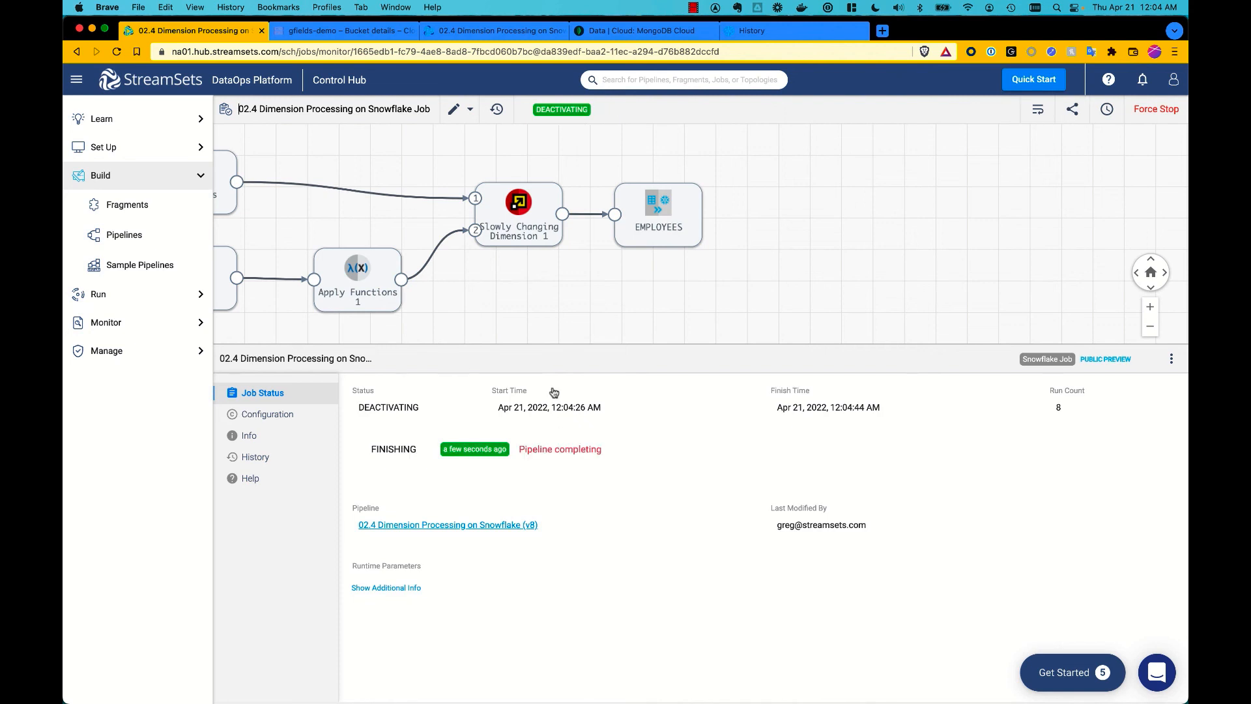
Step: Switch to DBeaver and refresh the data of the Snowflake EMPLOYEES table
key(super+Tab)
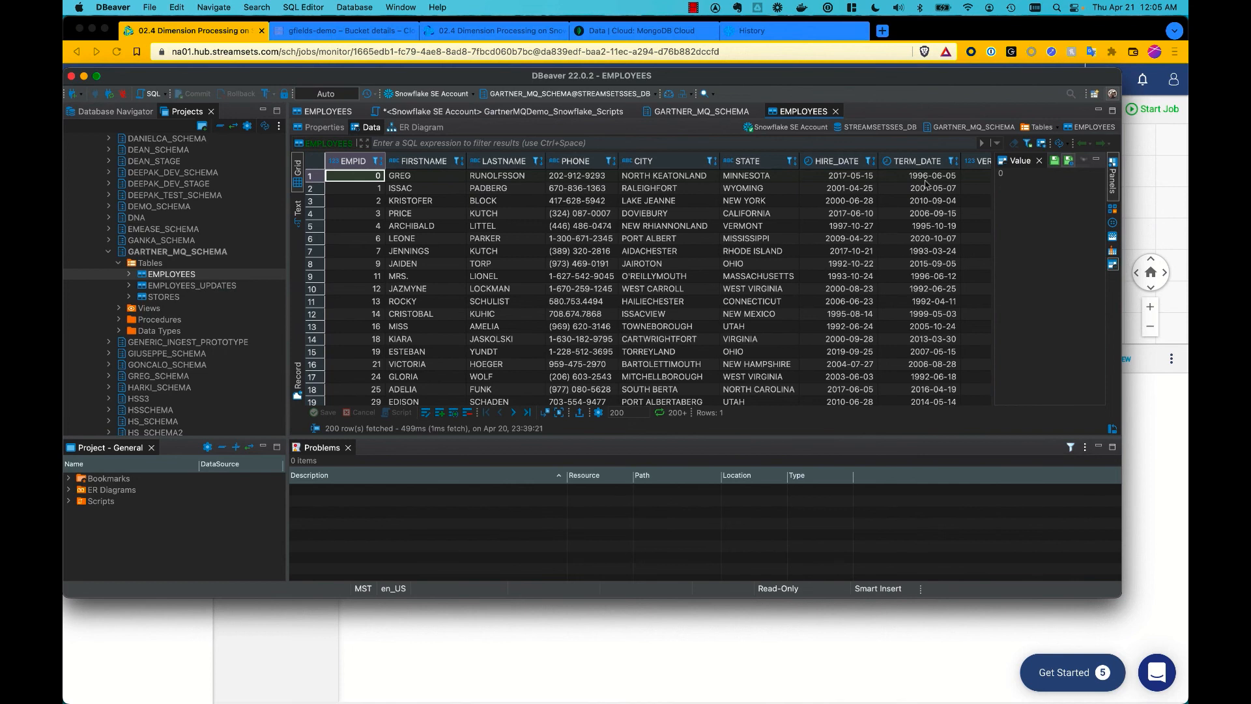
scroll(925, 184, right, 5)
scroll(925, 184, left, 5)
right_click(584, 213)
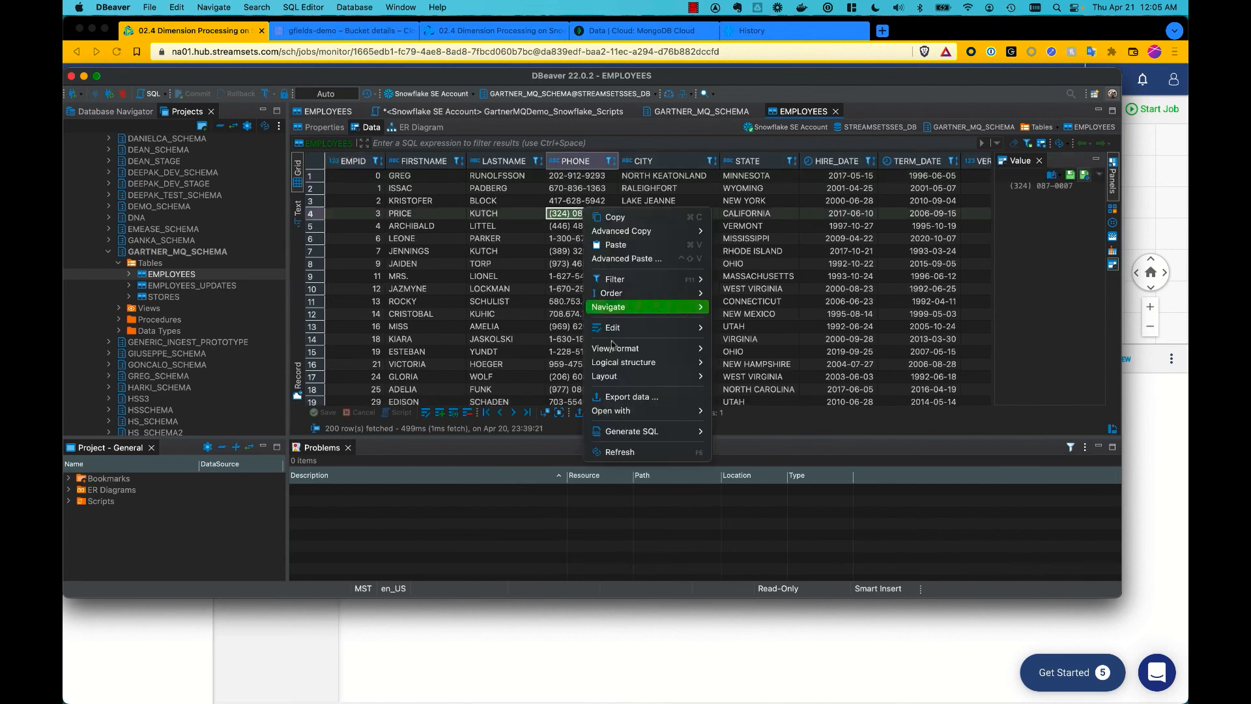
click(619, 451)
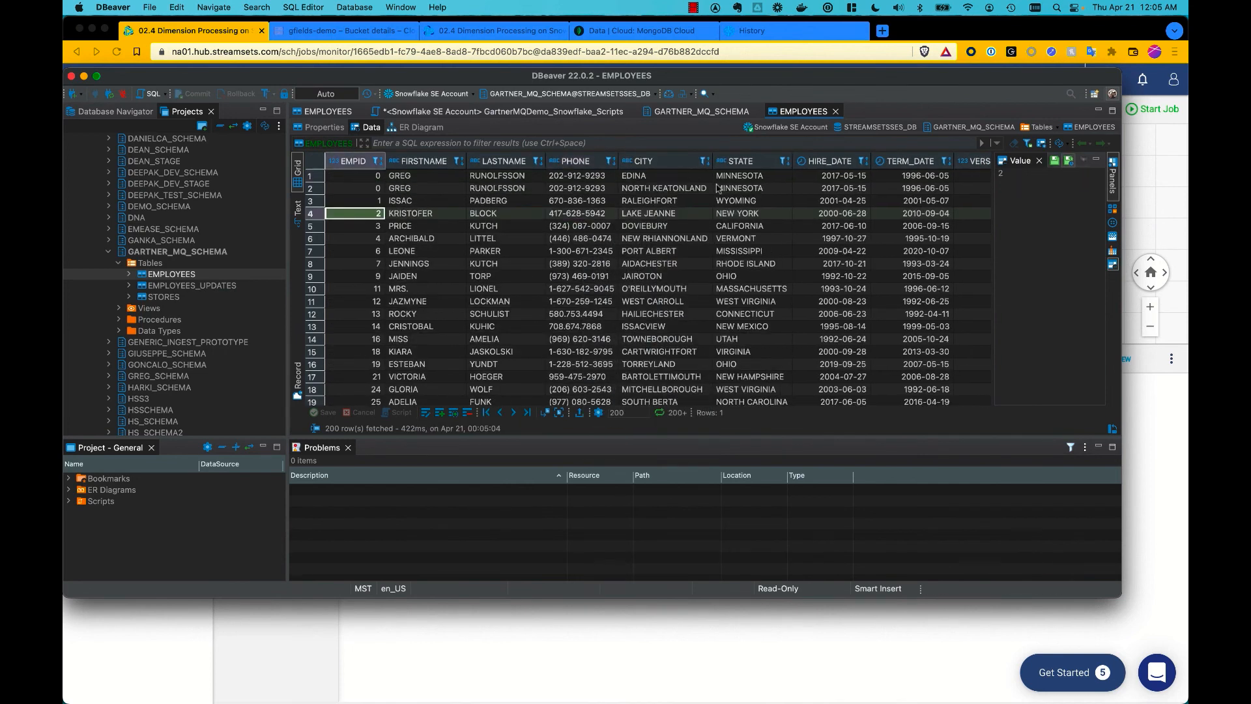
Step: Compare the city, version, active flag and start and end timestamps of the two EMPID 0 rows in the EMPLOYEES table
scroll(718, 188, right, 5)
scroll(718, 188, left, 5)
click(658, 176)
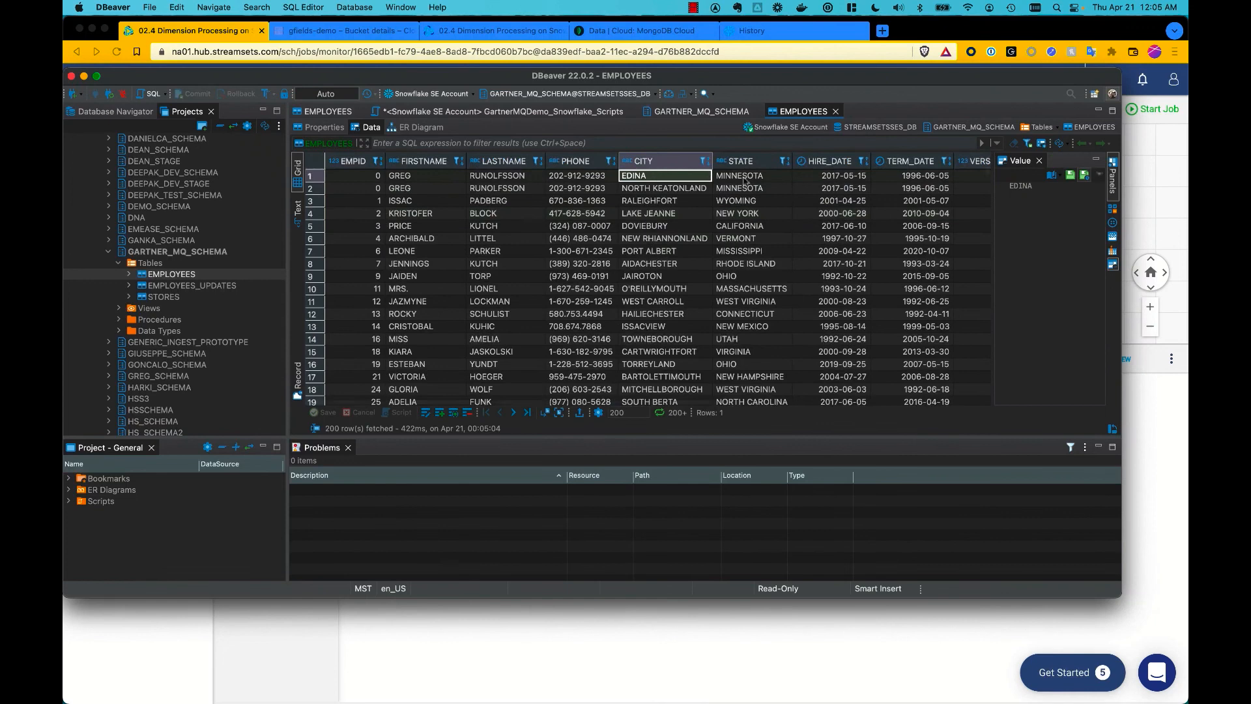
scroll(745, 180, right, 5)
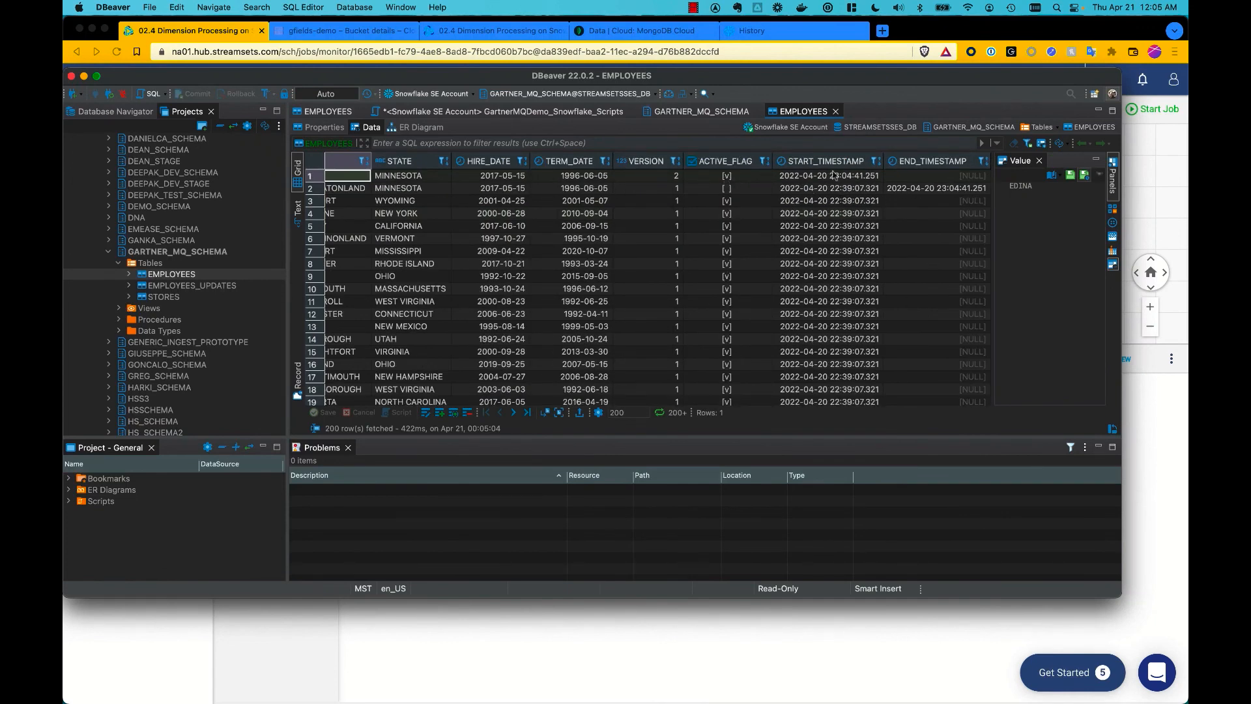
scroll(653, 209, left, 5)
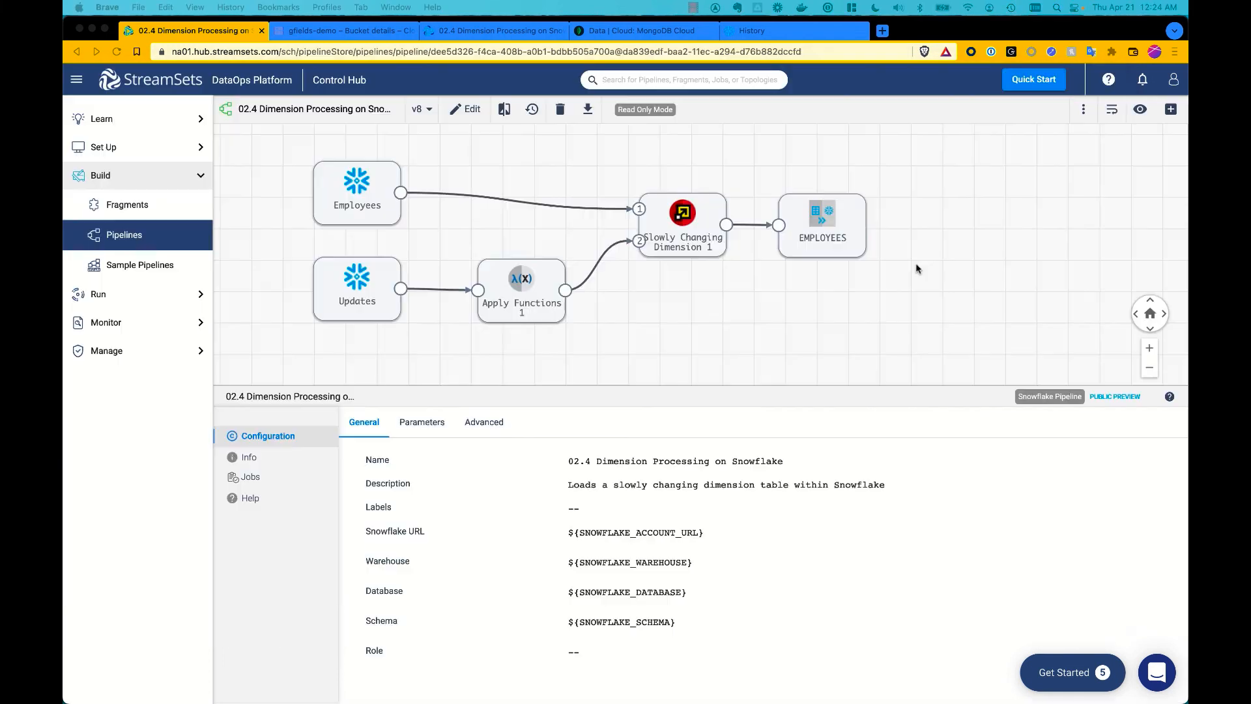
Step: Back in StreamSets, create a new Data Collector pipeline named "my test pipeline" that starts with a sample pipeline
click(1036, 81)
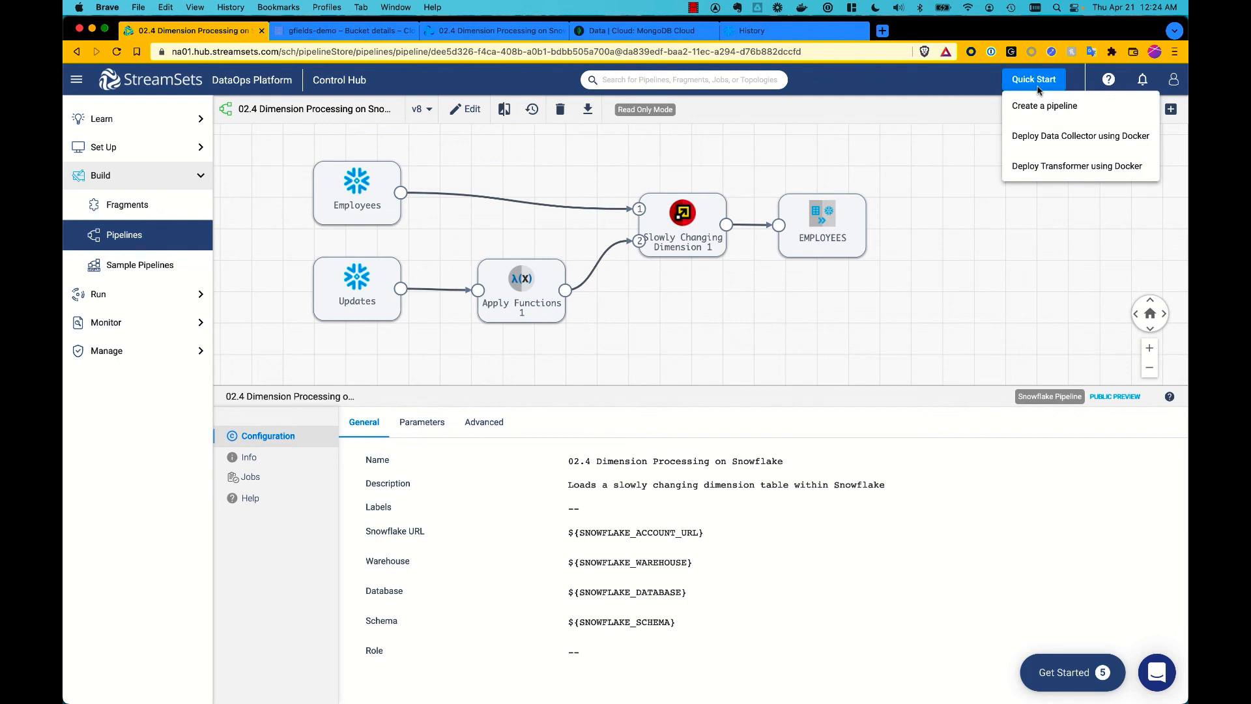
click(1040, 107)
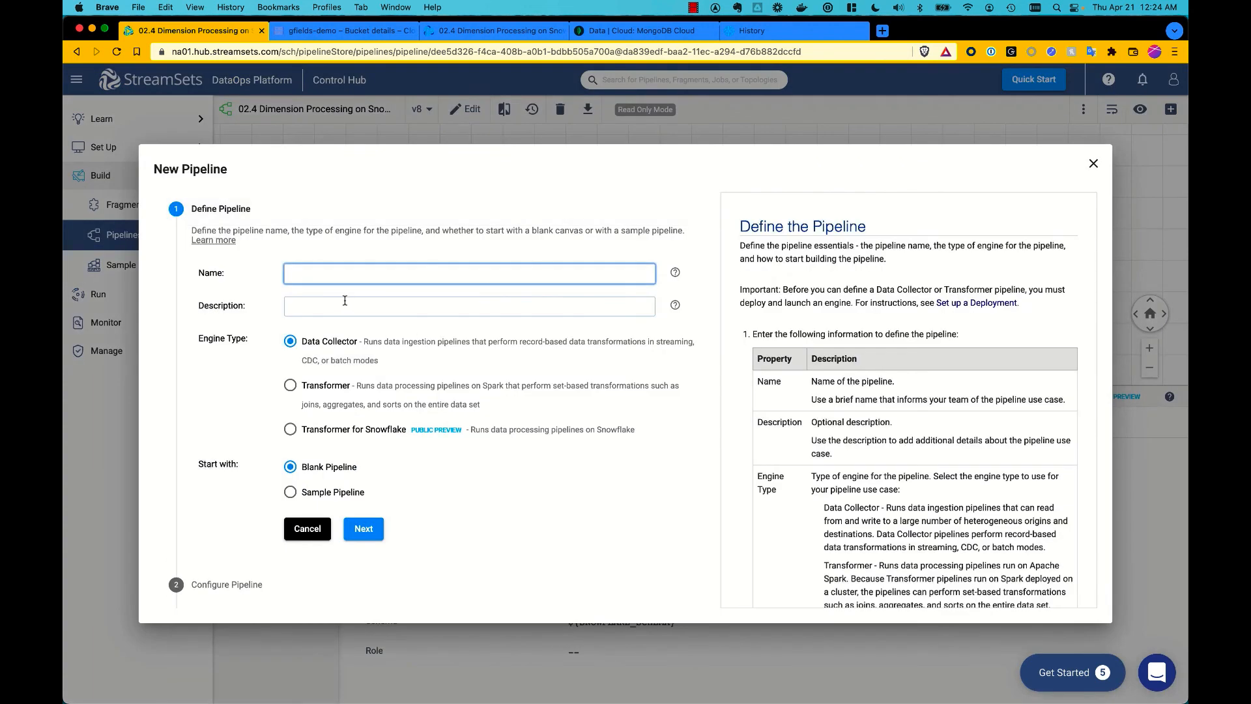
click(311, 270)
text(my test pipeline)
click(315, 497)
click(366, 531)
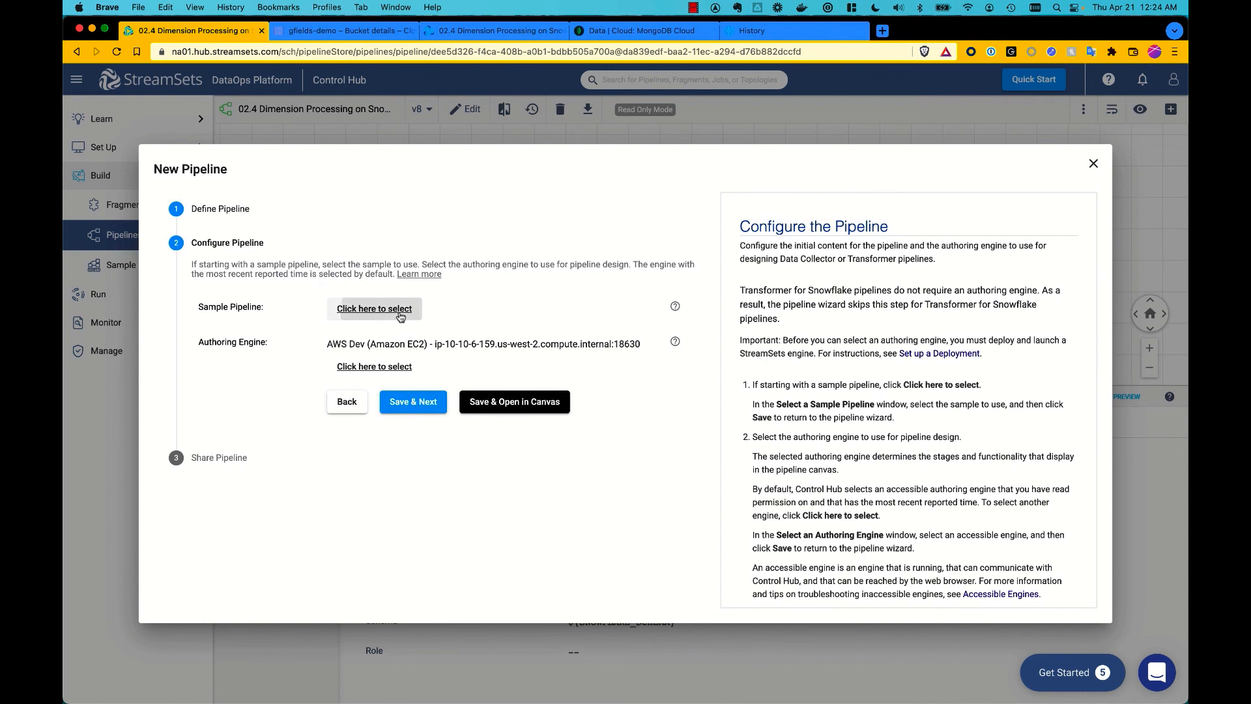
Step: Choose the user sample Load File to Warehouse Template as the base, then save the pipeline and open it in the canvas
click(394, 309)
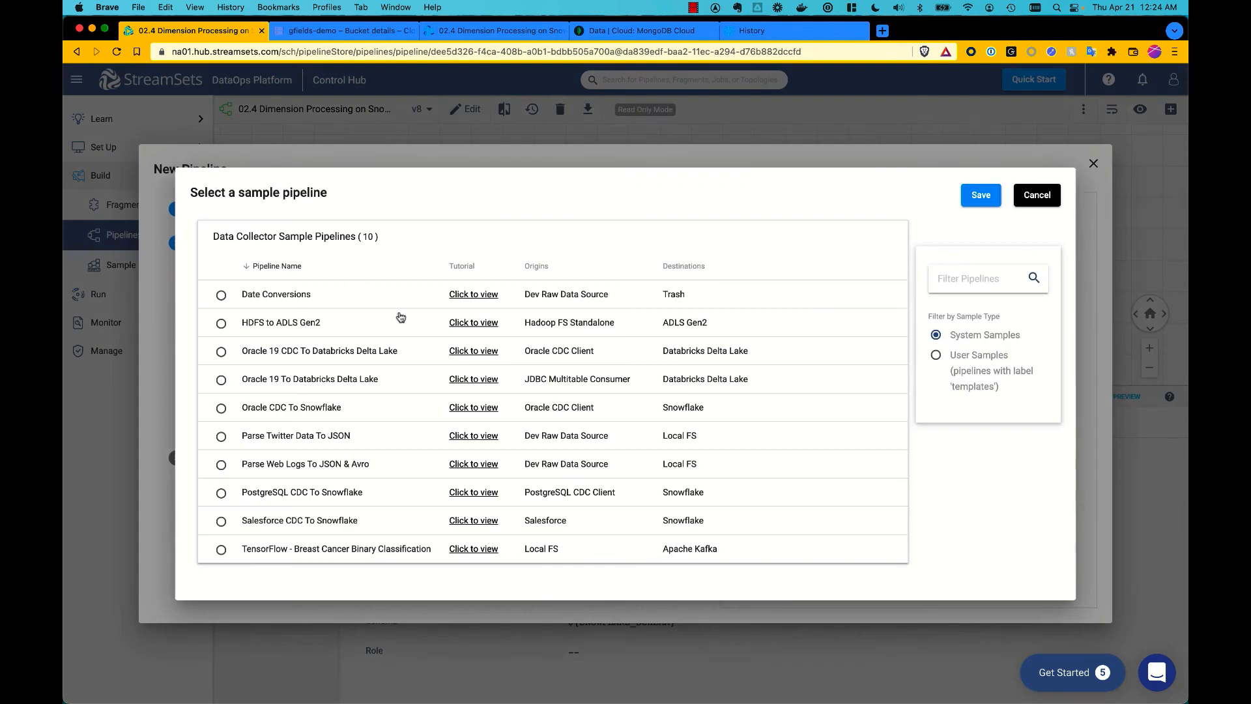
click(937, 356)
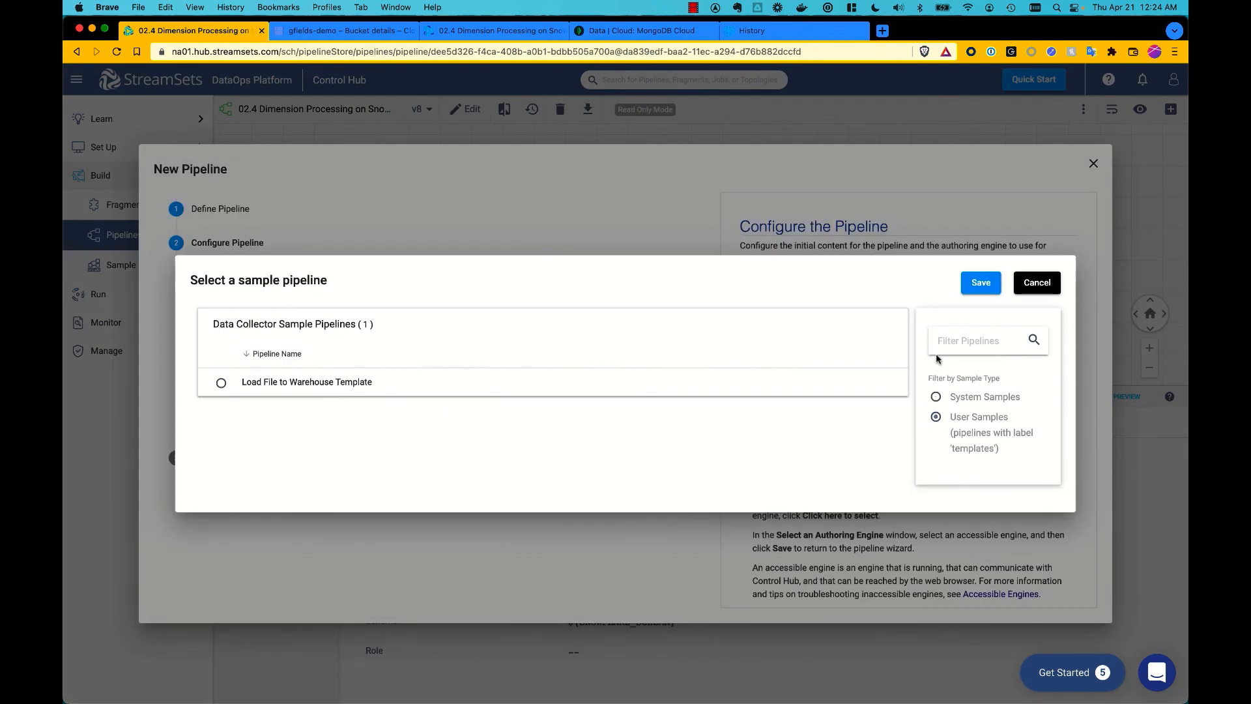
click(222, 383)
click(982, 285)
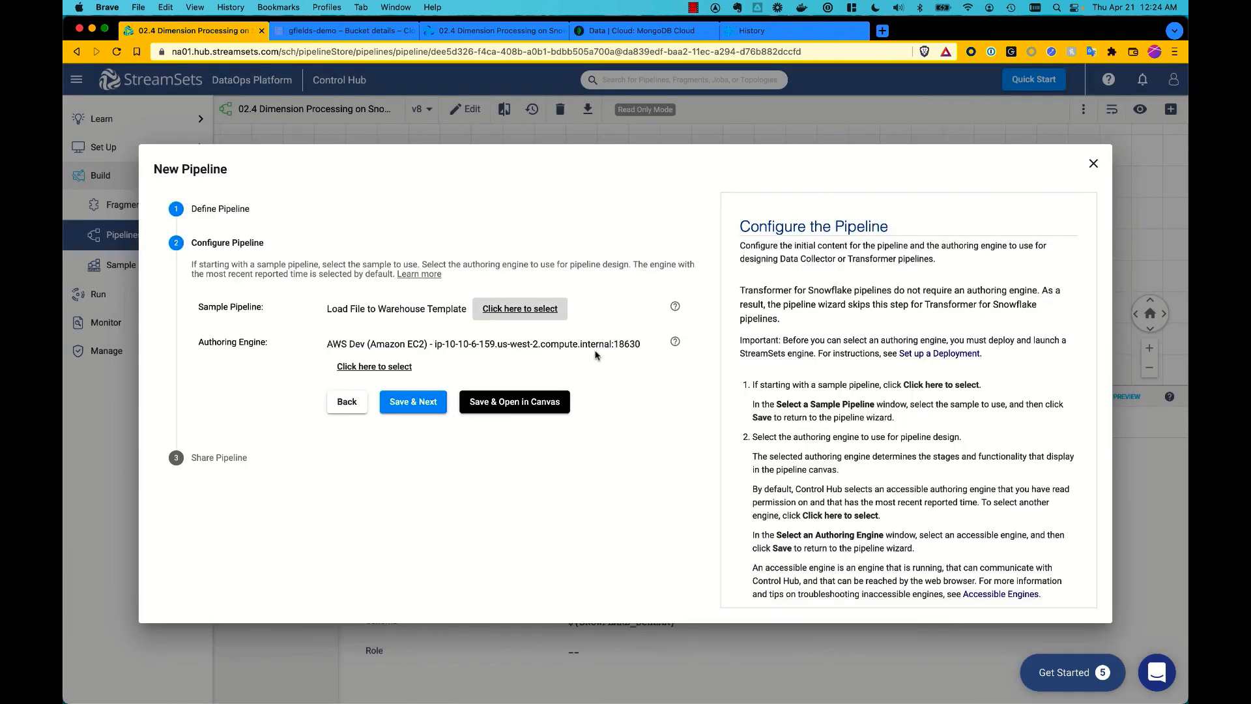
click(522, 399)
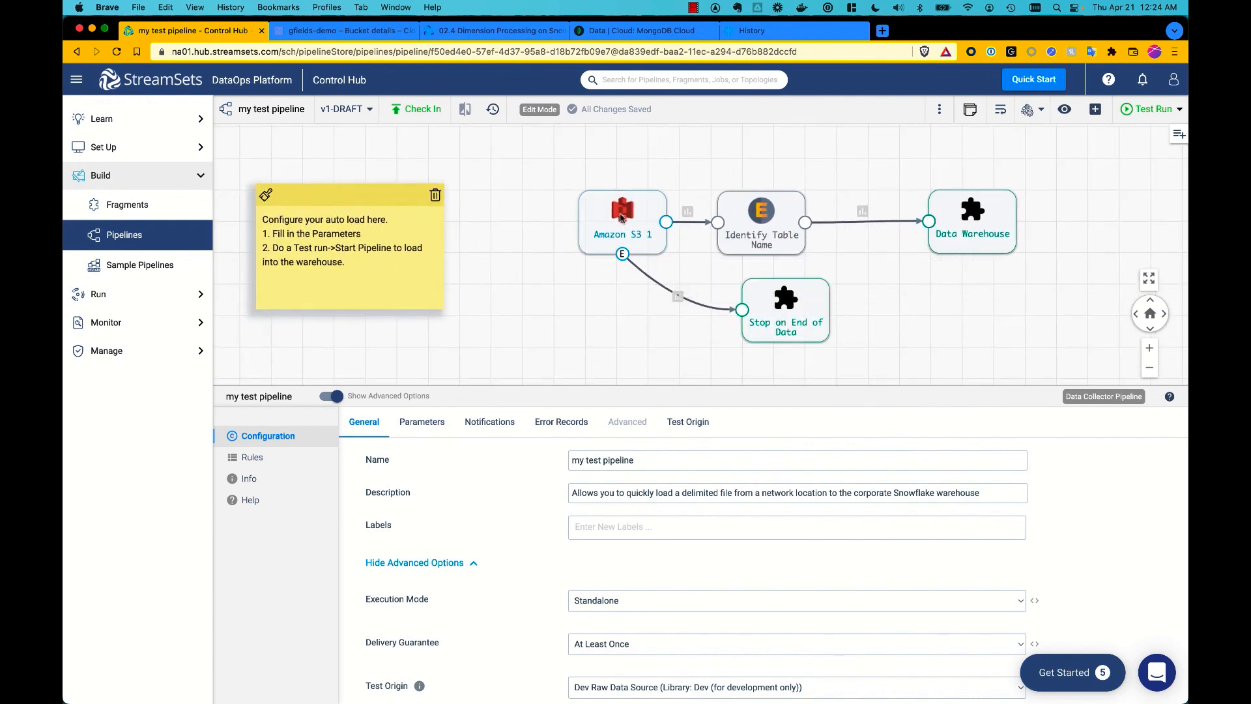
Step: Set the pipeline's FileName parameter to myUpload.csv and Snowflake_Table_Name to SELFSERVICE, and start a test run
click(420, 423)
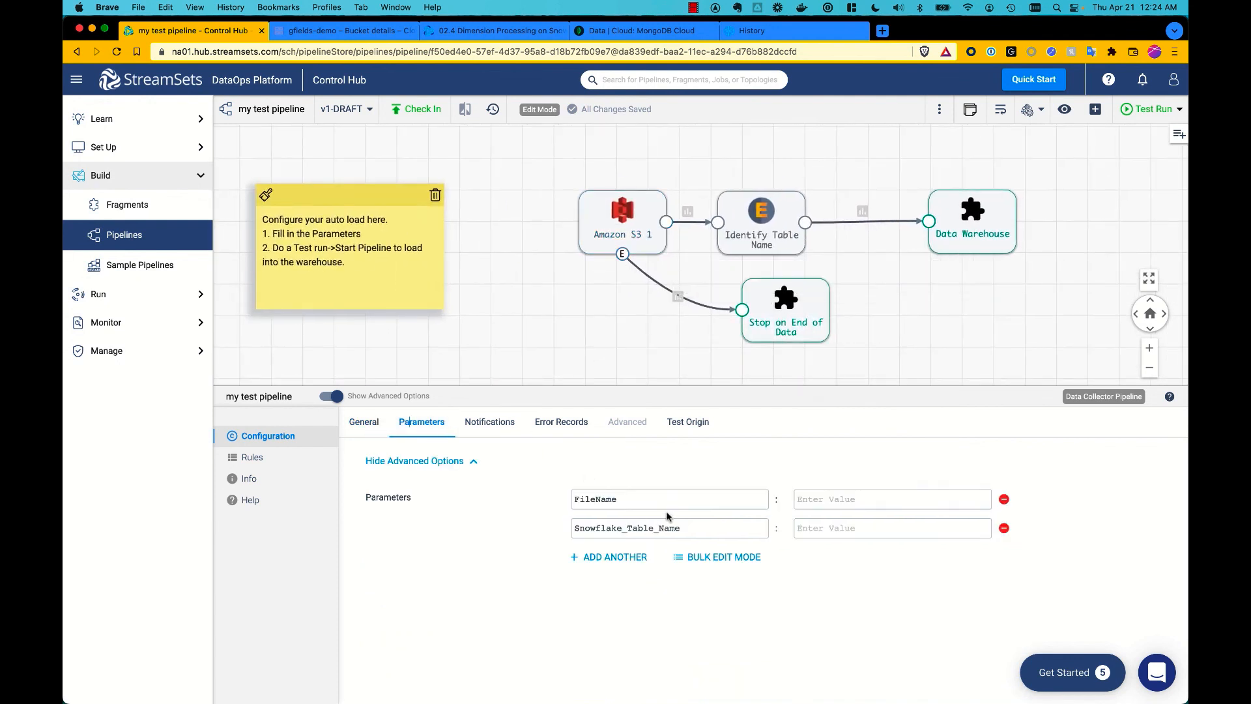
click(826, 499)
text(myU)
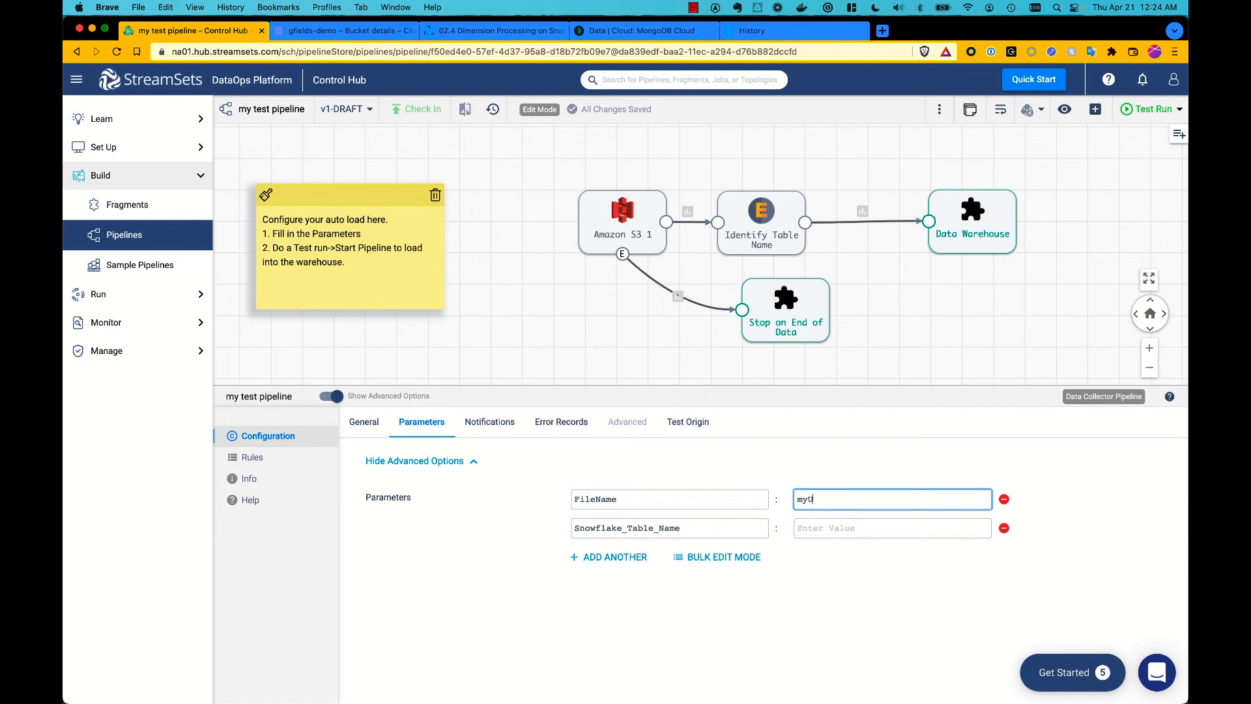
text(pload.csv)
key(Tab)
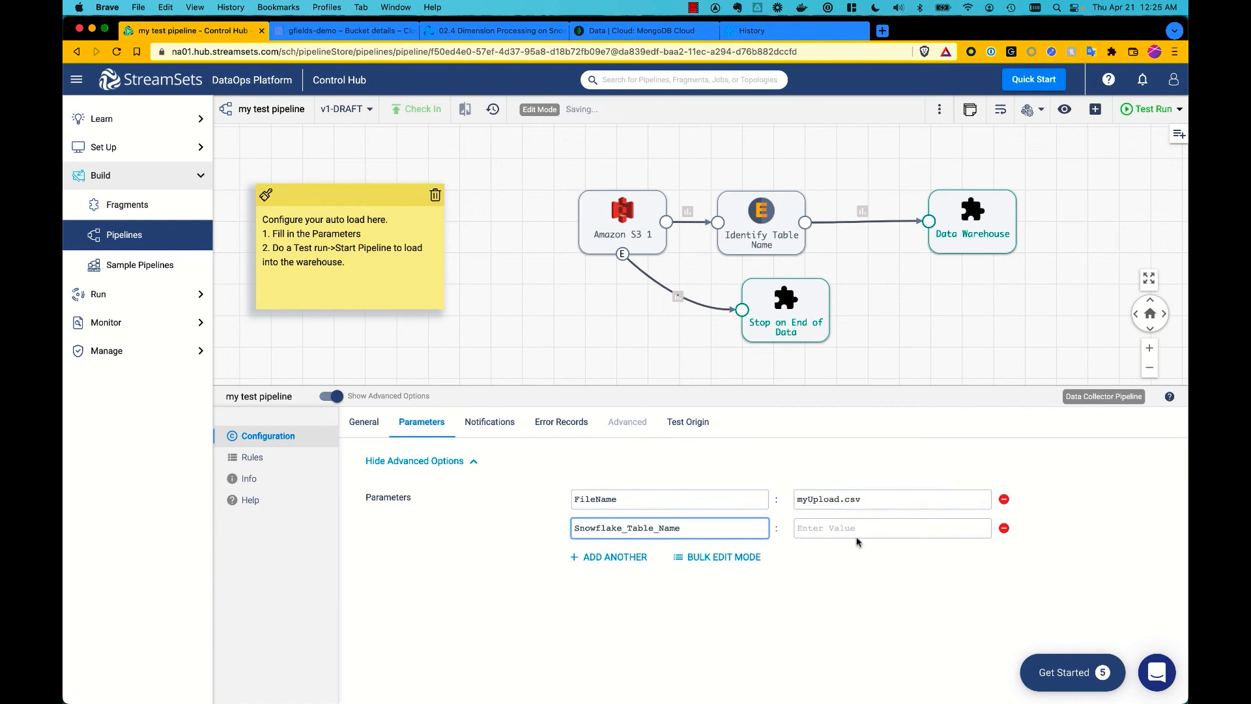
click(857, 543)
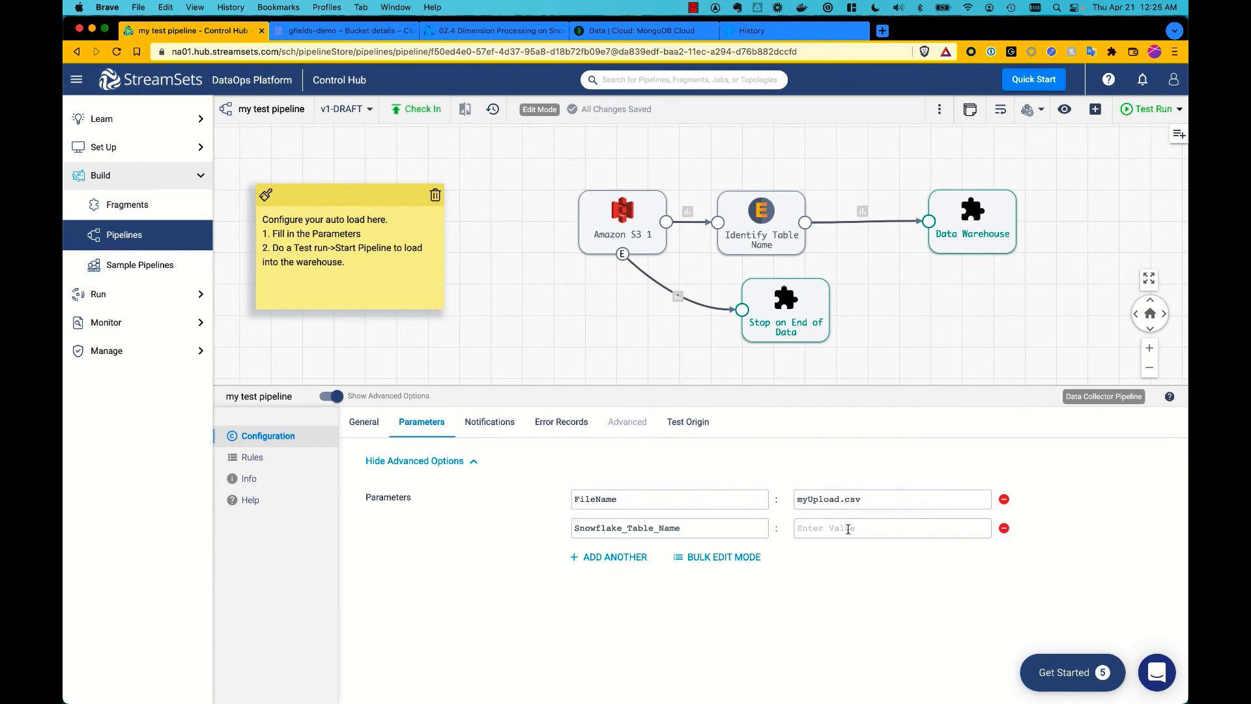
click(848, 528)
text(SELFSERVICE)
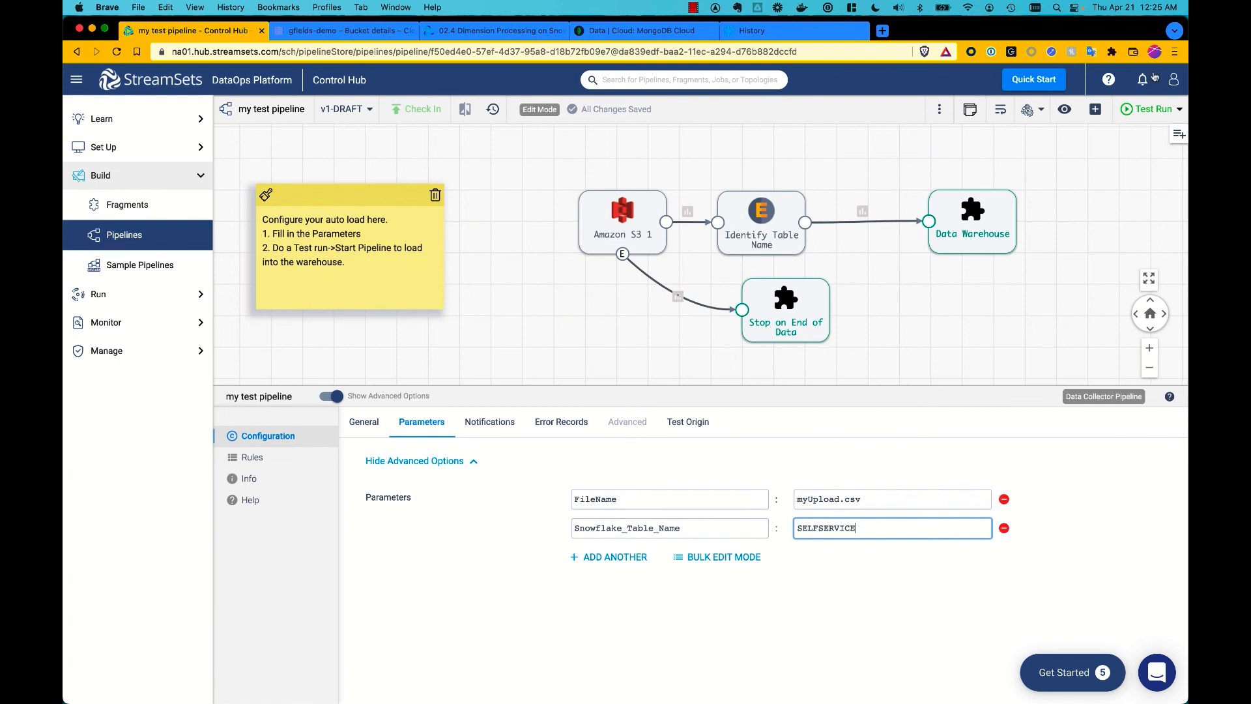
click(1150, 108)
click(1109, 134)
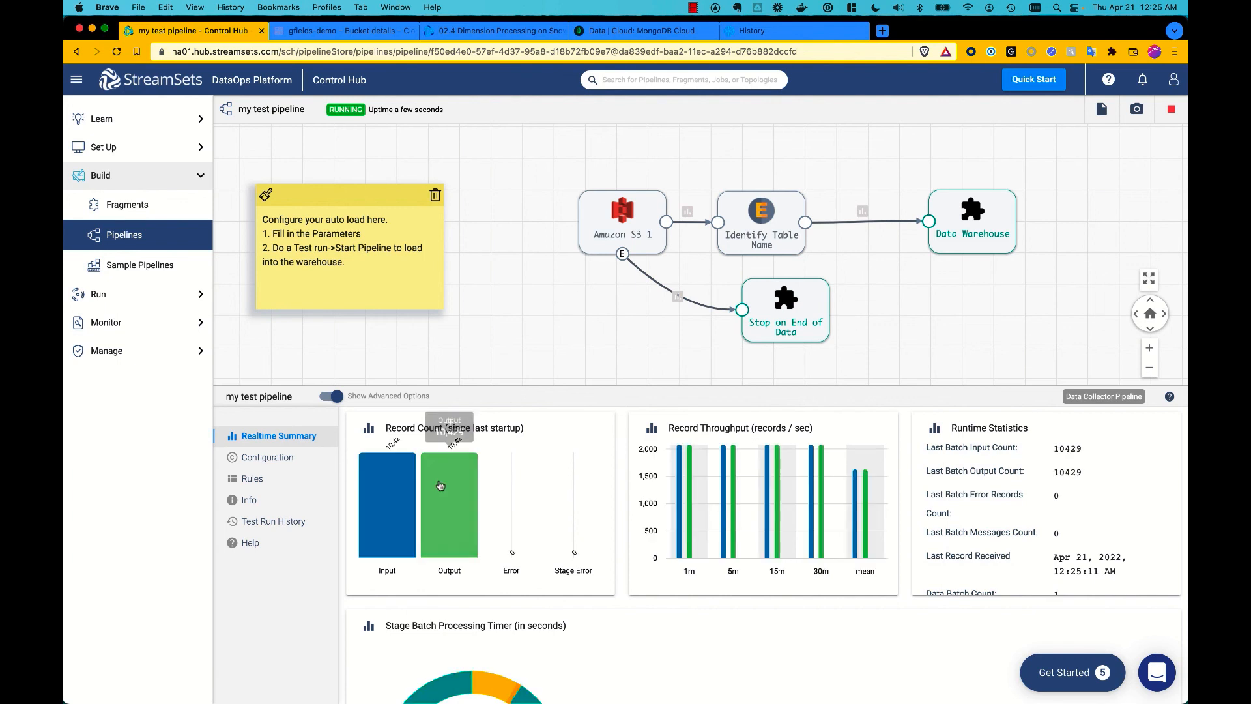
Step: Switch to DBeaver, refresh the table list of GARTNER_MQ_SCHEMA and select the table listed just below EMPLOYEES_UPDATES
key(super+Tab)
right_click(508, 262)
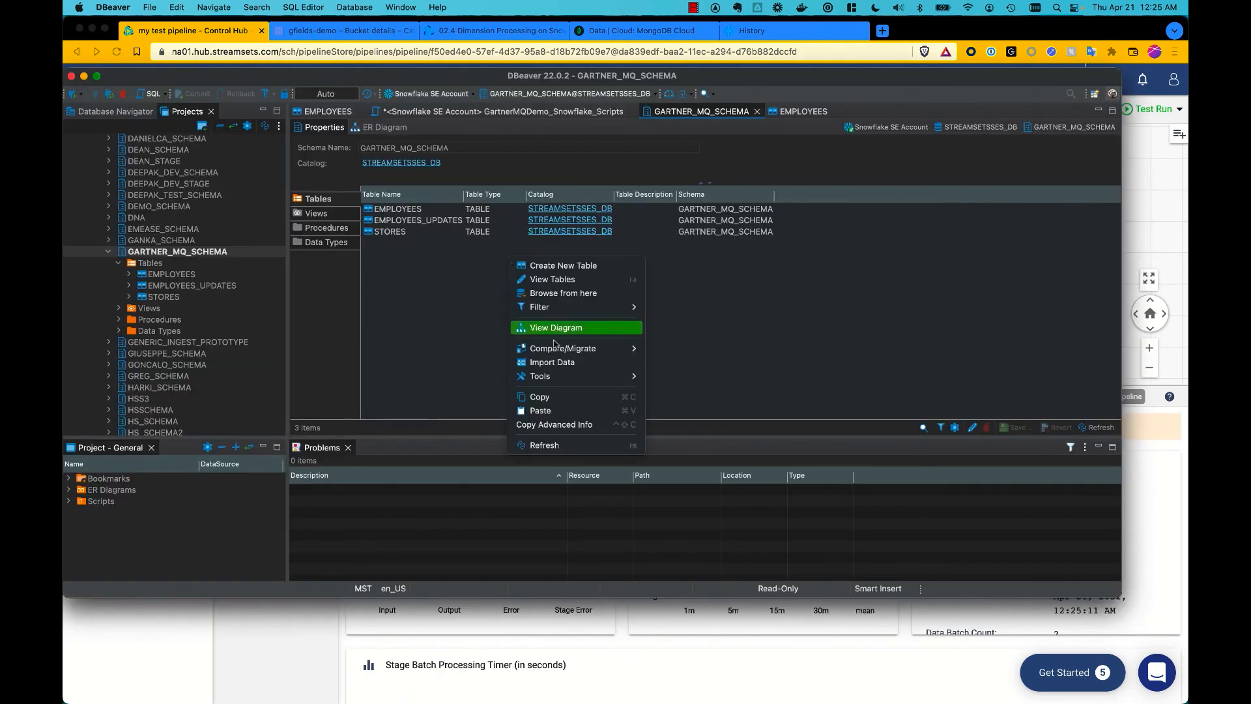
click(559, 443)
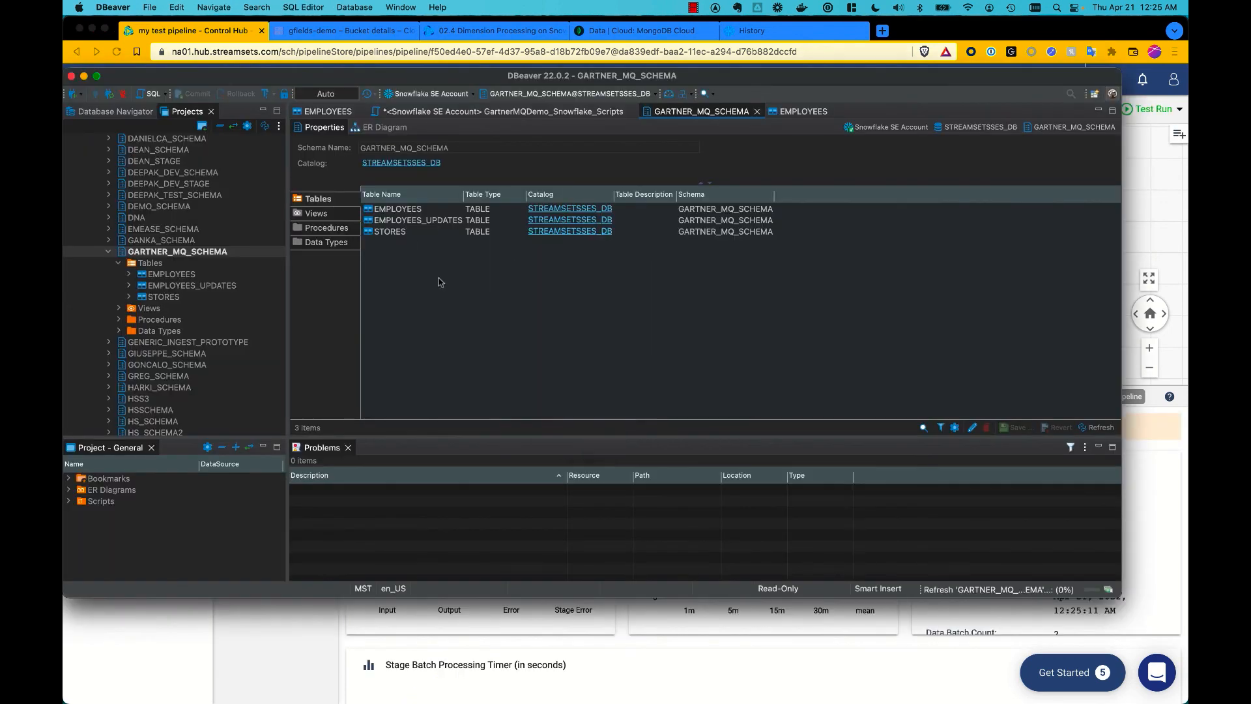
click(414, 232)
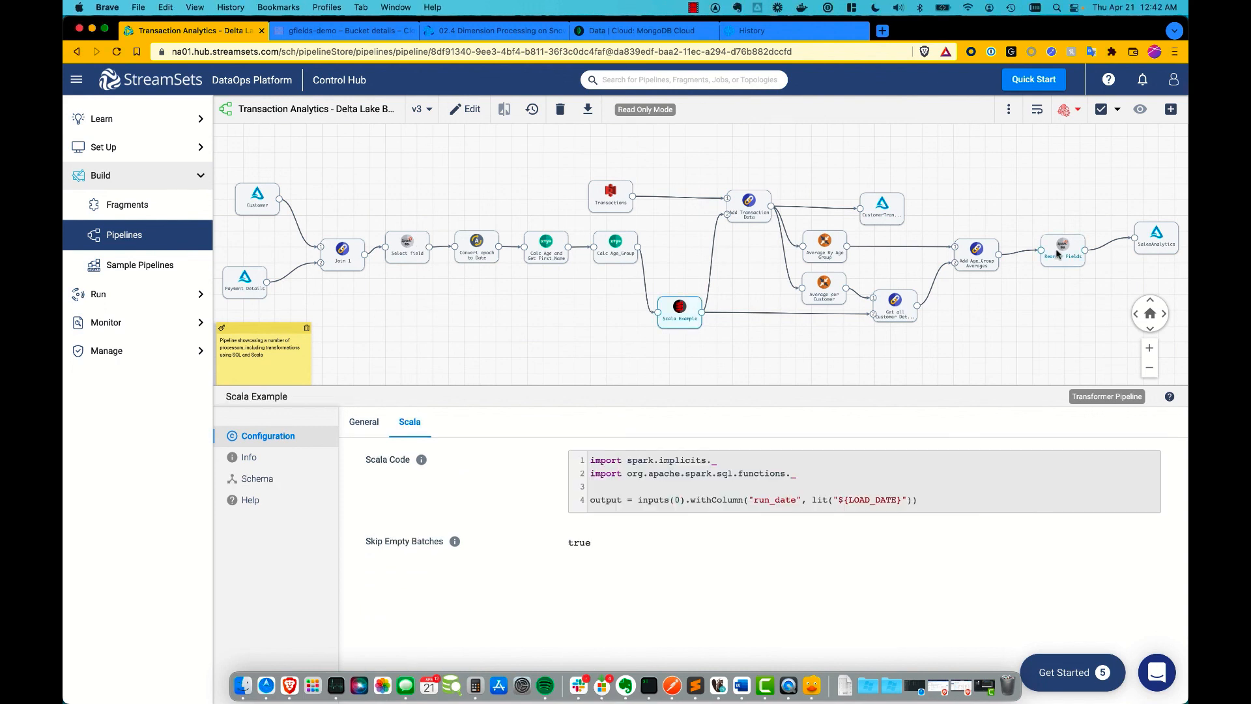
Step: In the StreamSets Transaction Analytics pipeline, review the SQL query of the Reorder Fields stage
click(1059, 254)
click(411, 428)
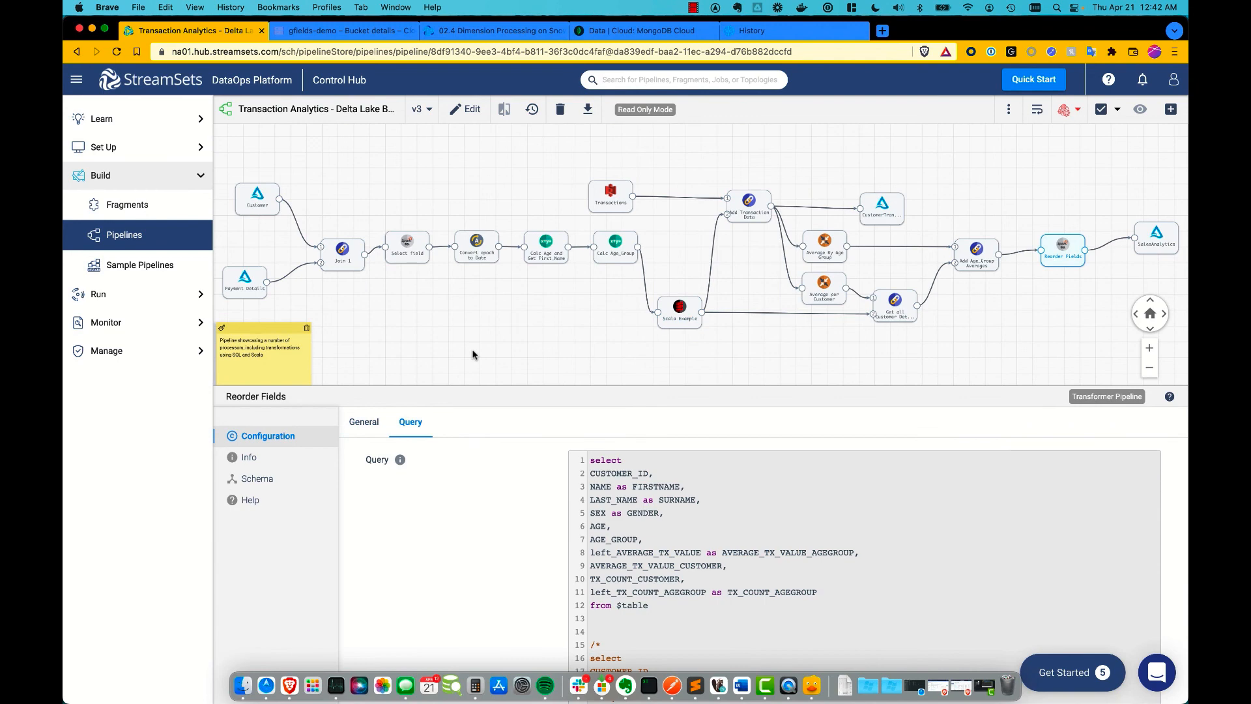